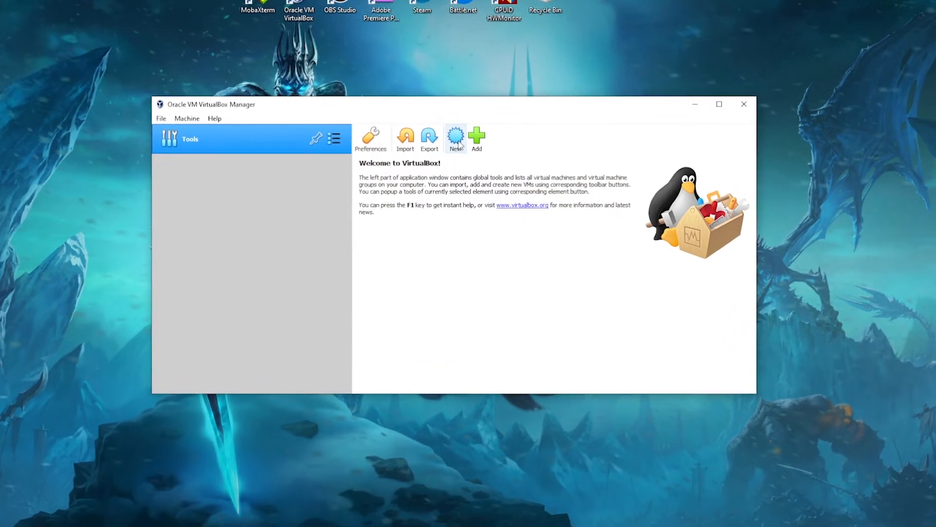
Start creating a new virtual machine in expert mode and name it void.admin
left_click(457, 147)
left_click_drag(453, 137, 469, 143)
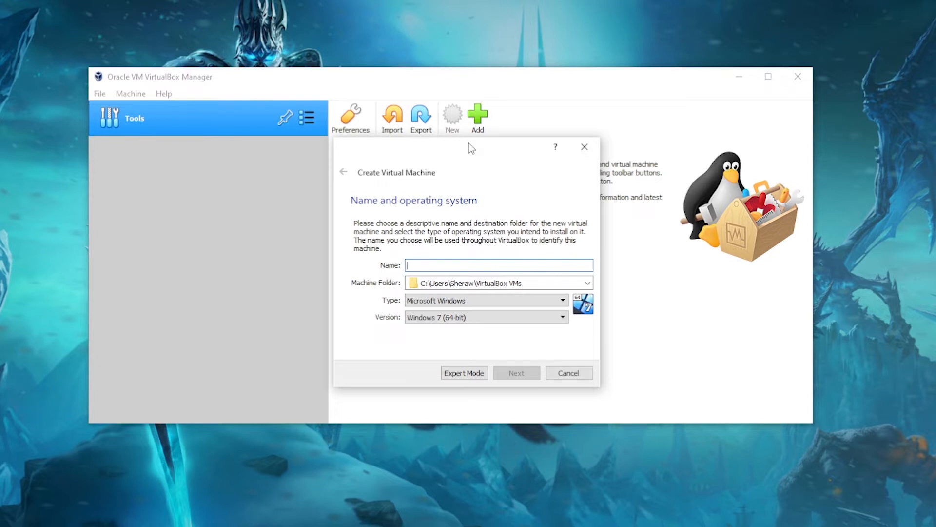
left_click(461, 376)
left_click_drag(508, 153, 463, 109)
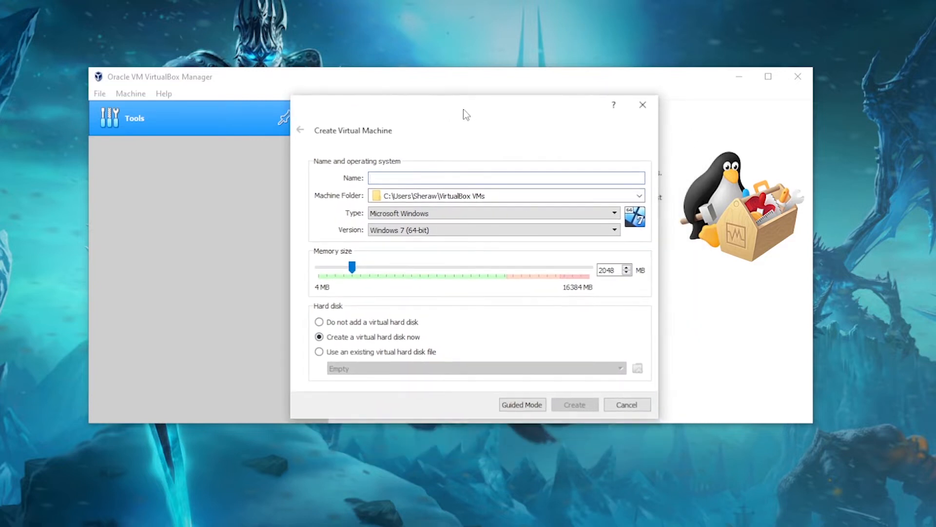
type("vo")
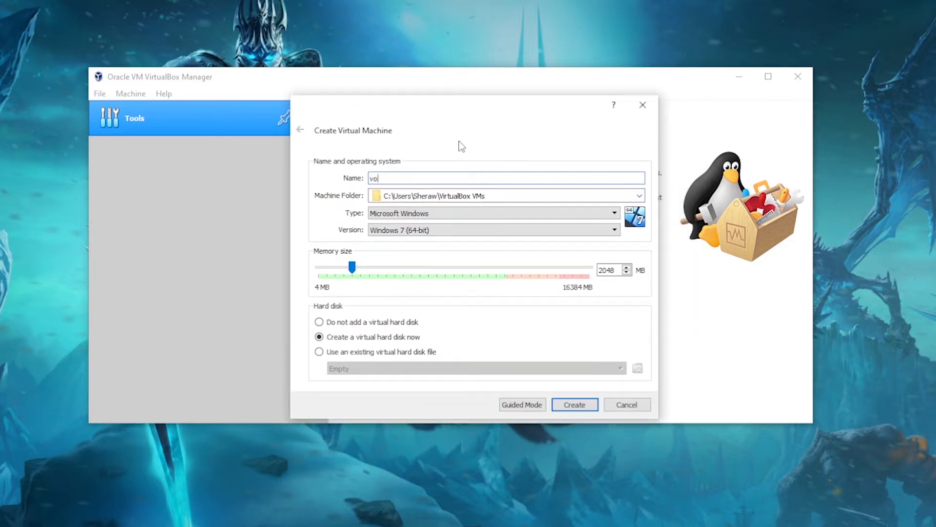
type("id.admin")
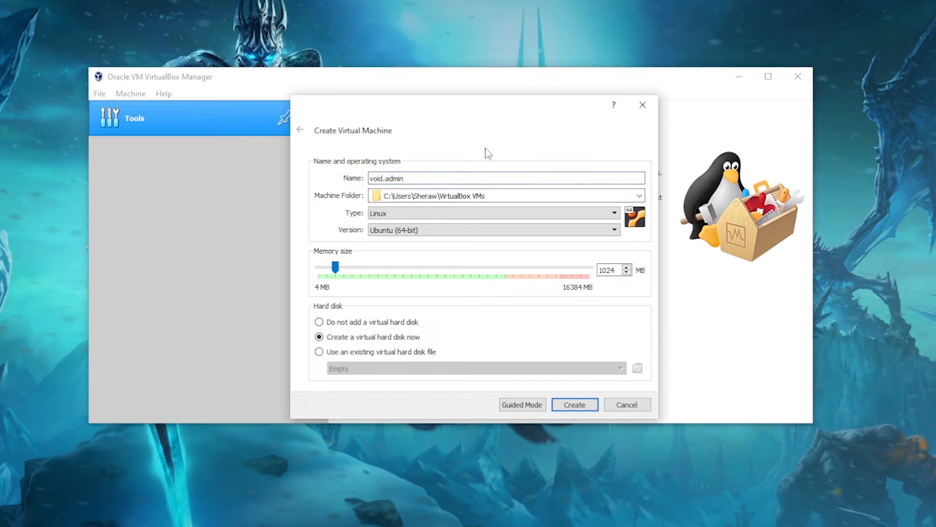
Set the machine to Linux, Ubuntu (64-bit), with 4096 MB of memory, and proceed to creating its virtual hard disk
left_click(409, 218)
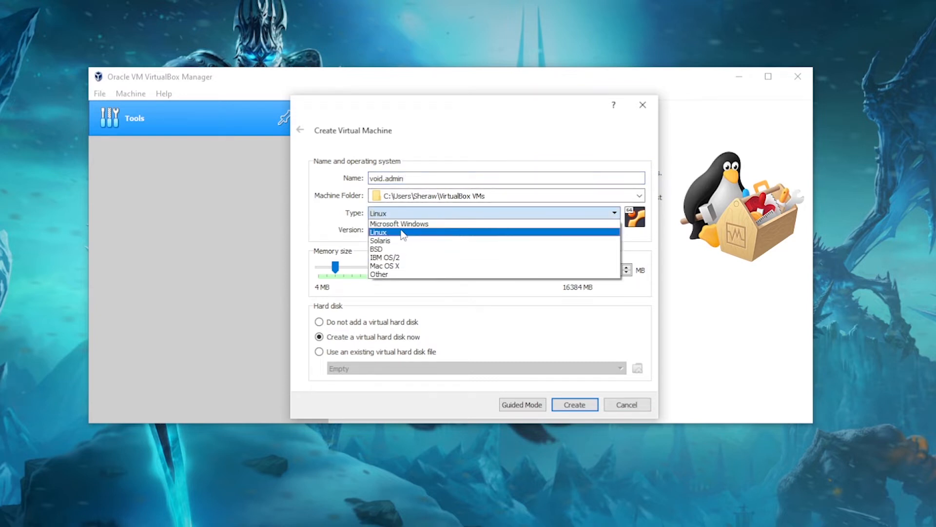
left_click(449, 235)
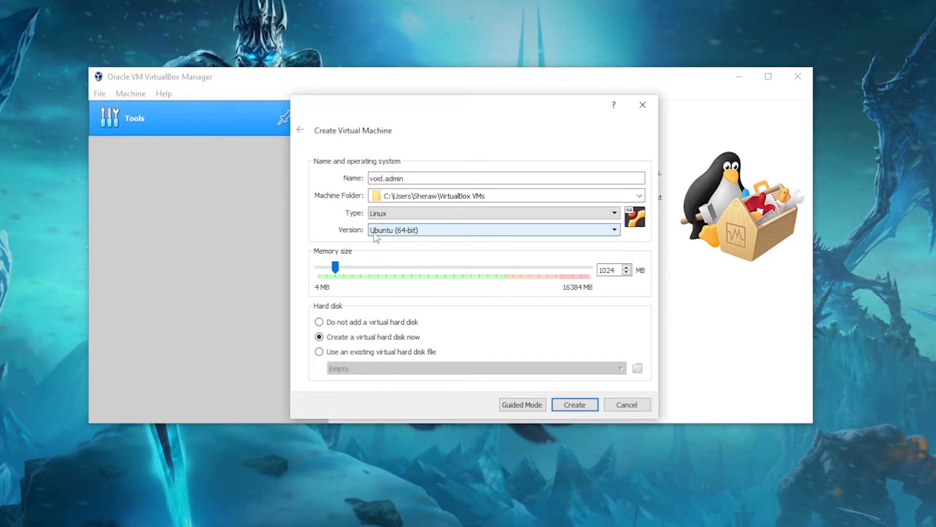
left_click(429, 234)
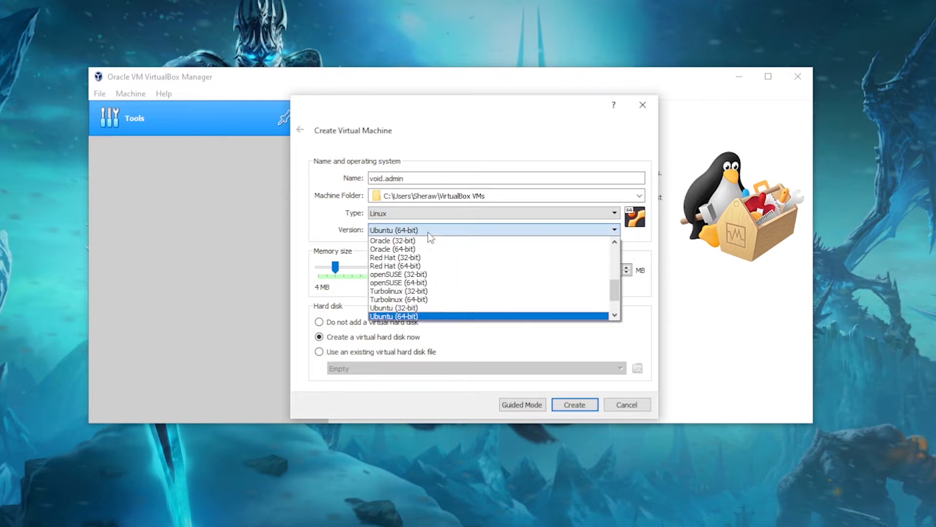
left_click(420, 316)
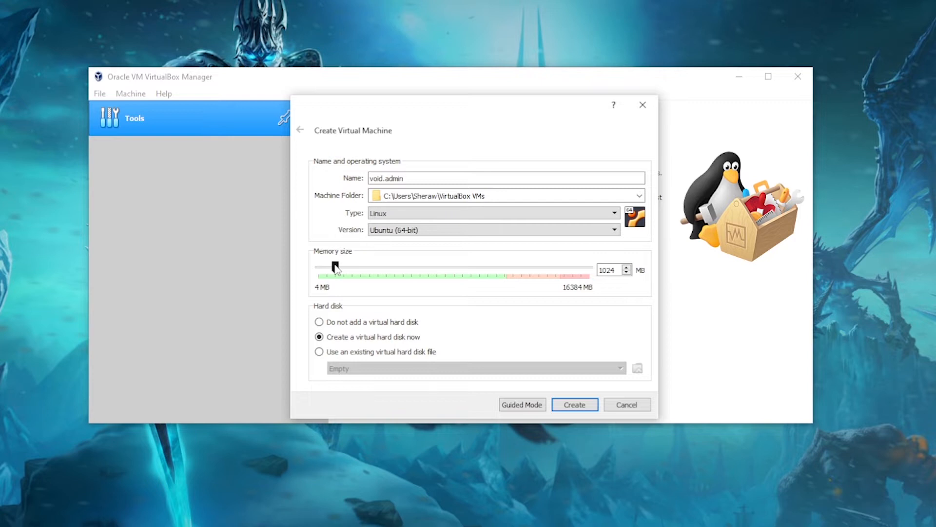
left_click_drag(336, 268, 386, 267)
left_click(566, 406)
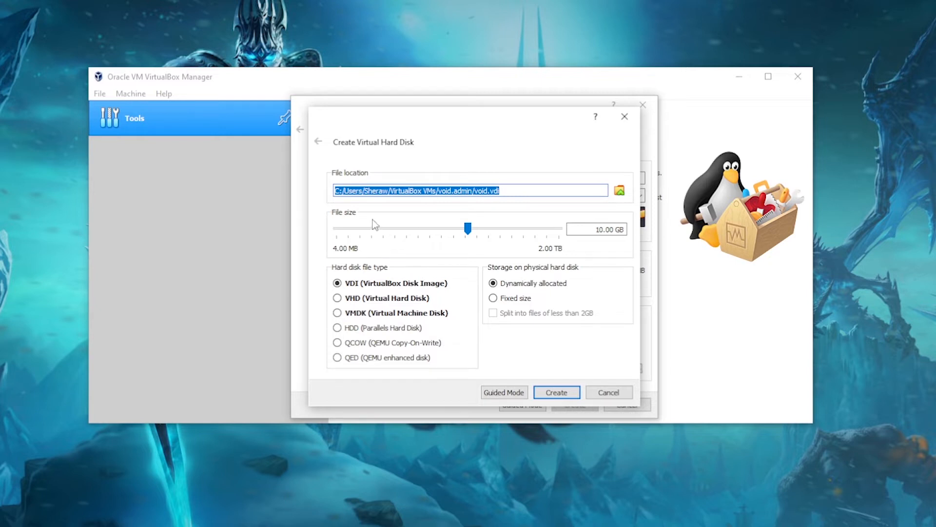
Create a 30 GB dynamically allocated virtual hard disk of type VMDK (Virtual Machine Disk)
left_click(512, 189)
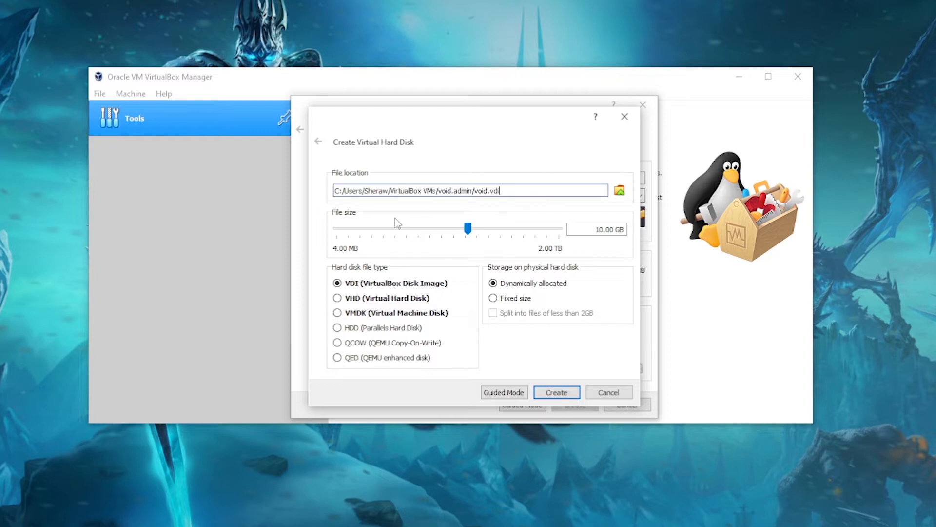
left_click(600, 229)
triple_click(606, 231)
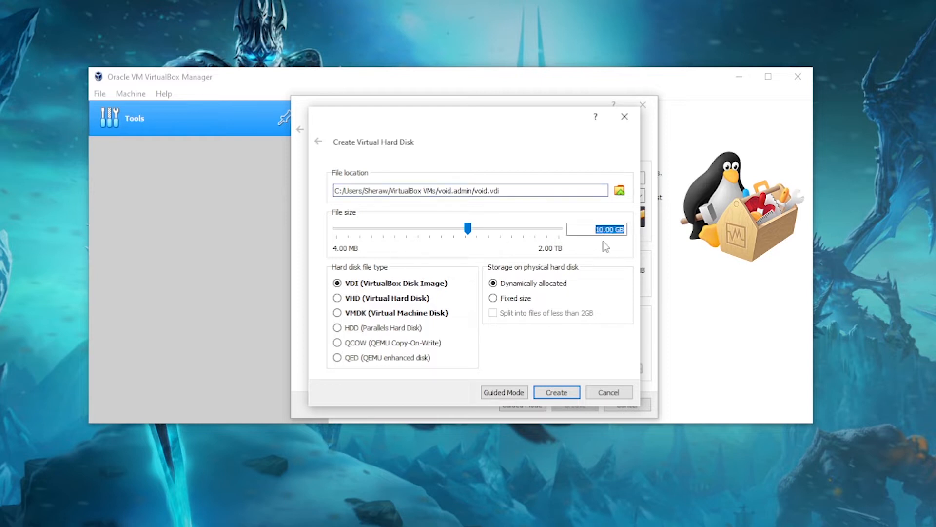
type("30")
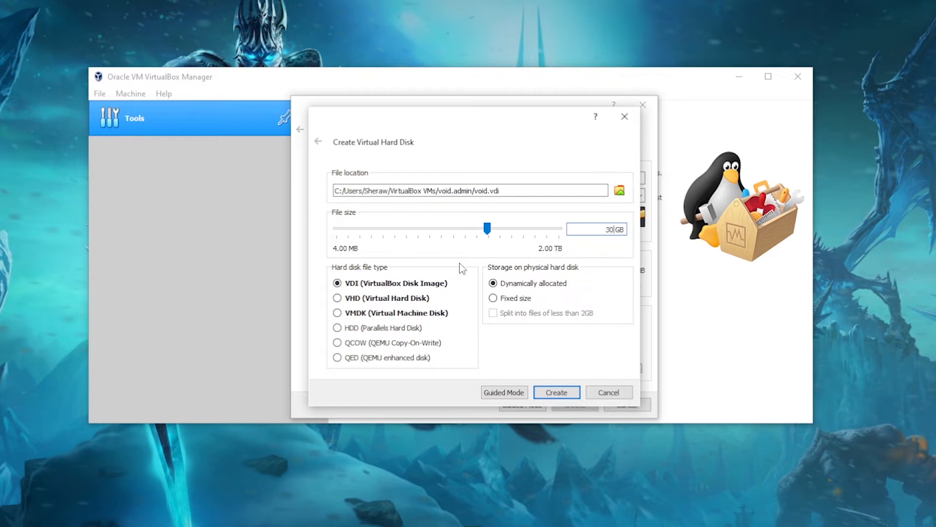
left_click(348, 314)
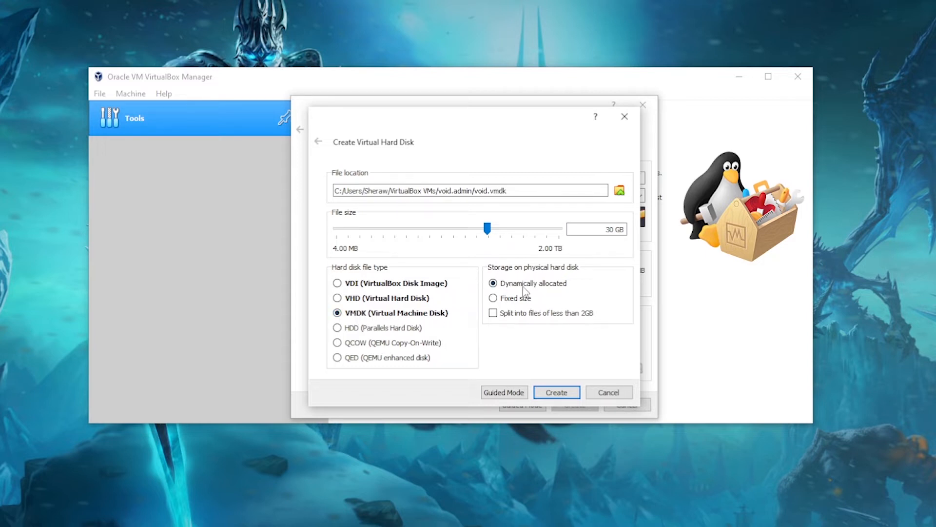
left_click(558, 392)
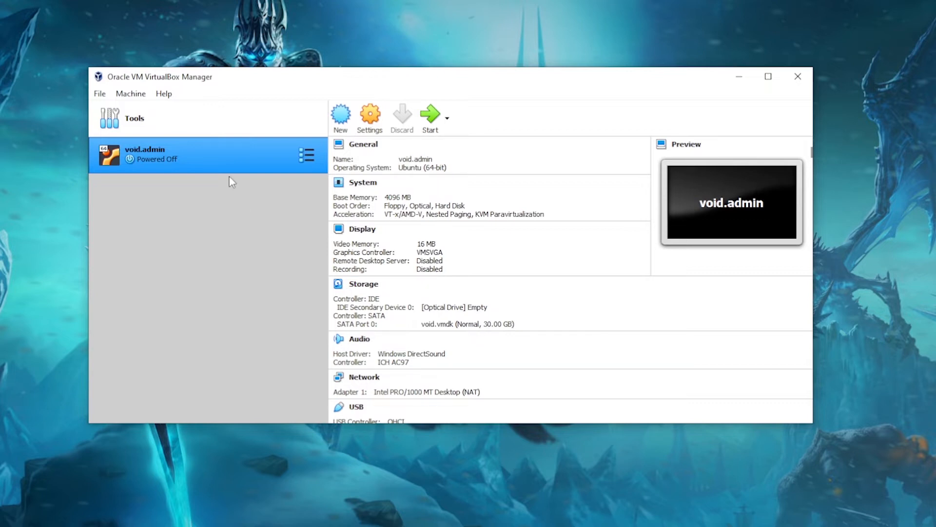
Open the void.admin machine's settings and assign it 4 processors
right_click(202, 160)
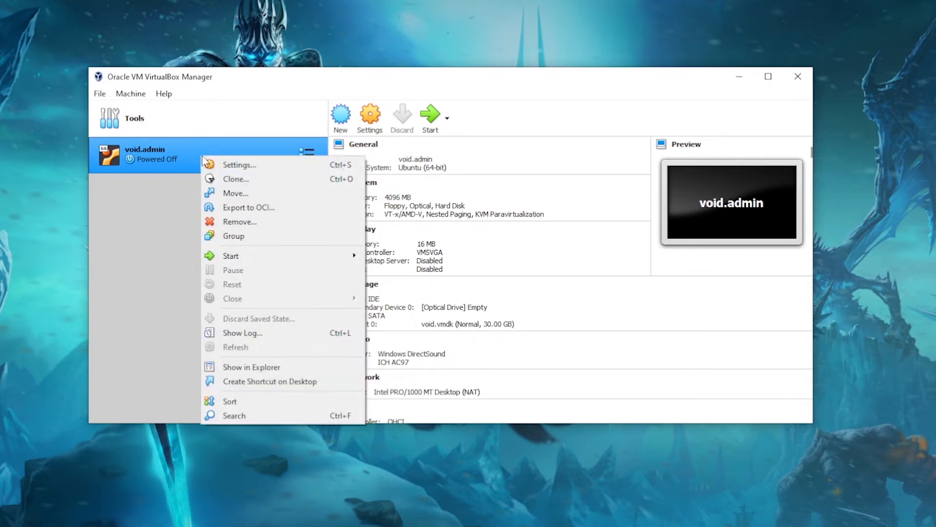
left_click(230, 167)
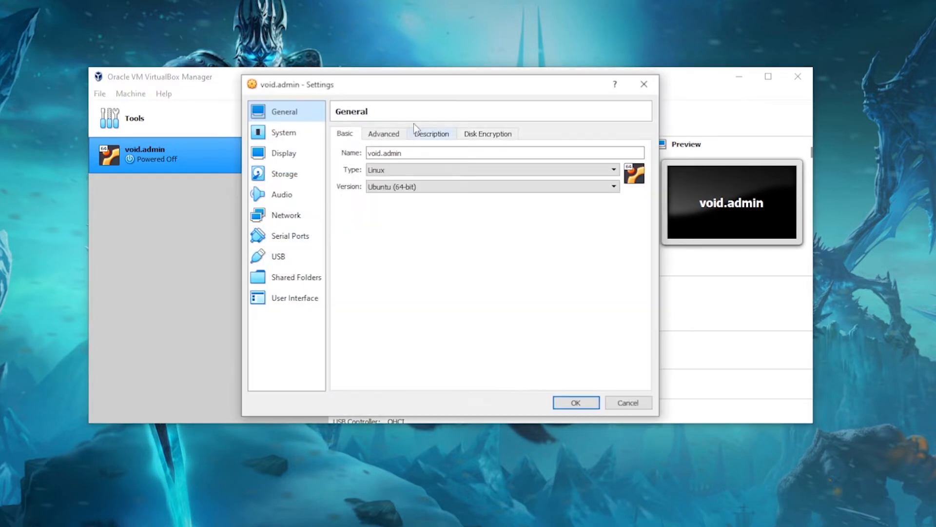
left_click_drag(443, 86, 452, 101)
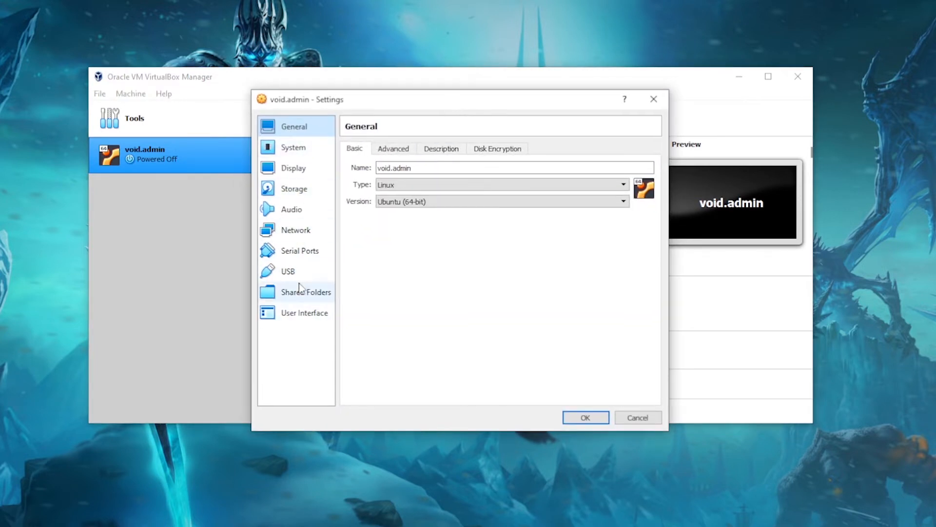
left_click(299, 149)
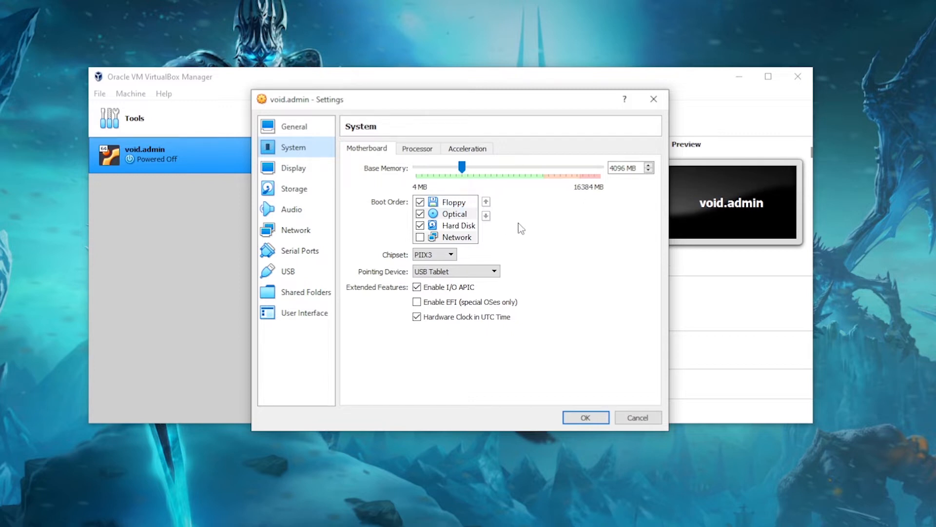
left_click(418, 150)
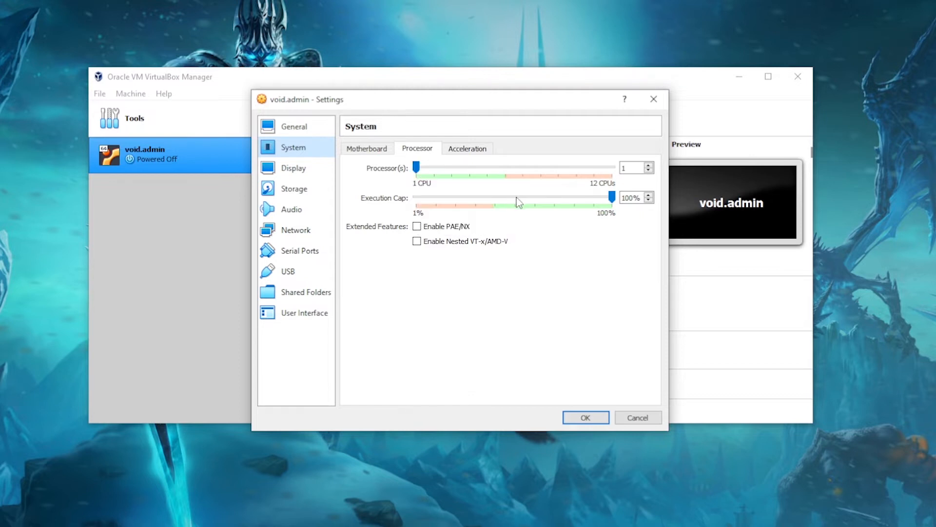
left_click_drag(417, 167, 470, 169)
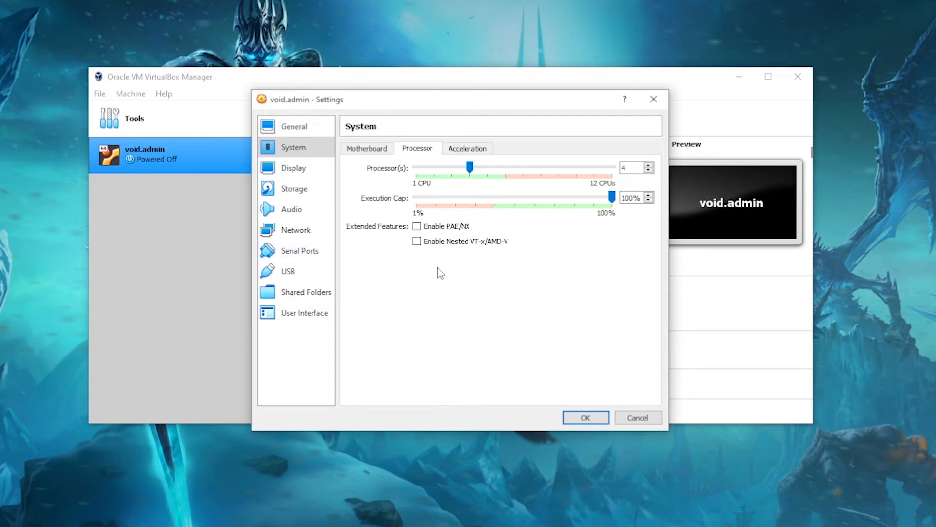
Attach network Adapter 1 to Bridged Adapter, using the TP-Link Gigabit PCI Express Adapter
left_click(299, 231)
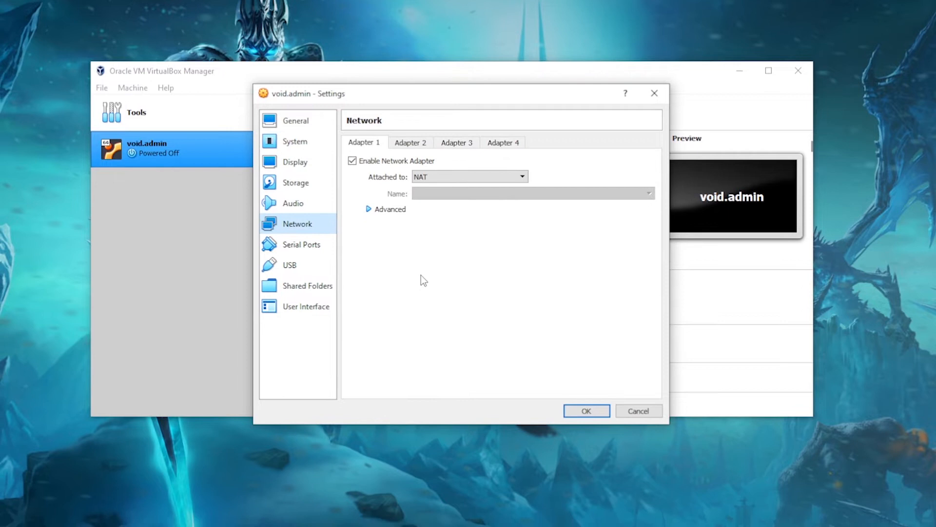
mouse_move(484, 93)
left_mouse_down()
mouse_move(491, 111)
mouse_move(486, 95)
left_mouse_up()
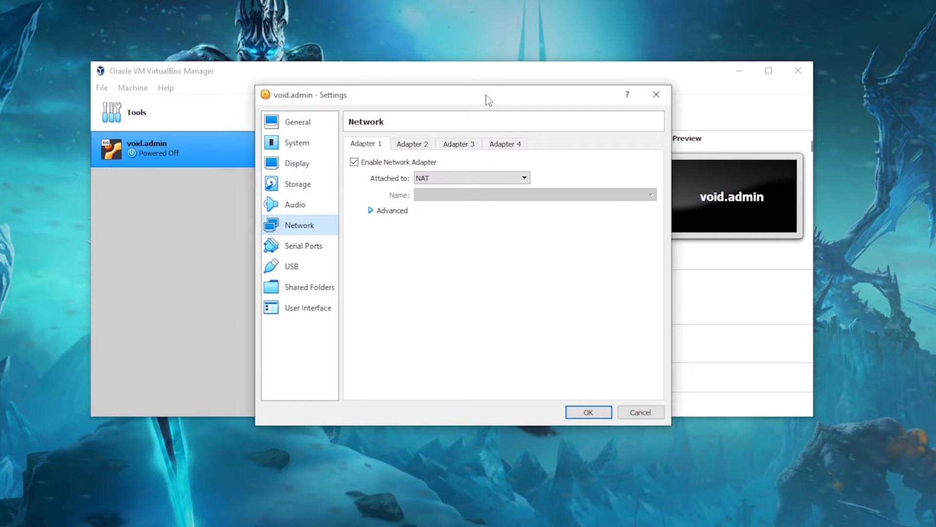
left_click(441, 178)
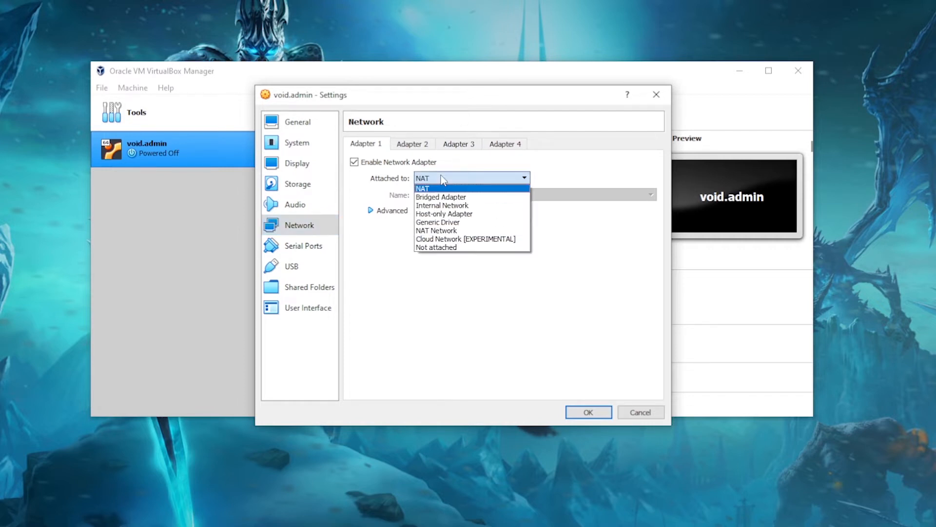
left_click(458, 197)
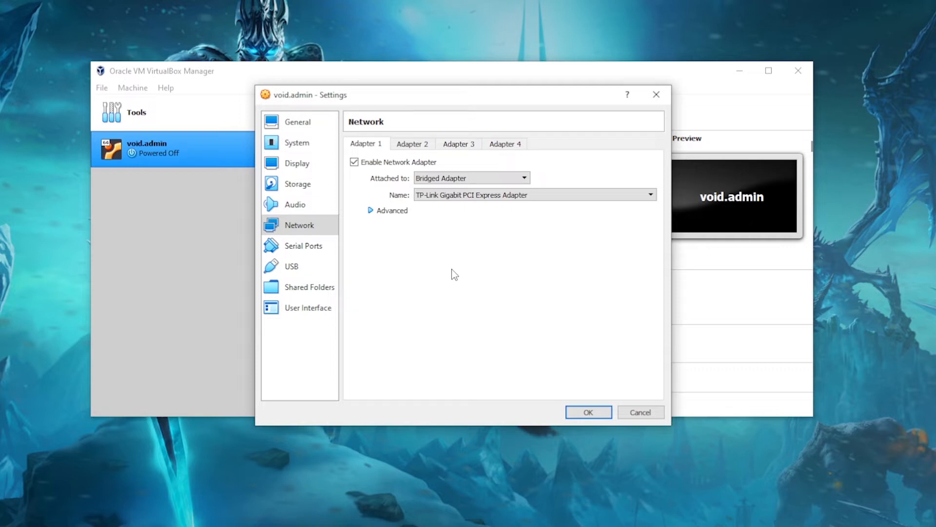
left_click(456, 180)
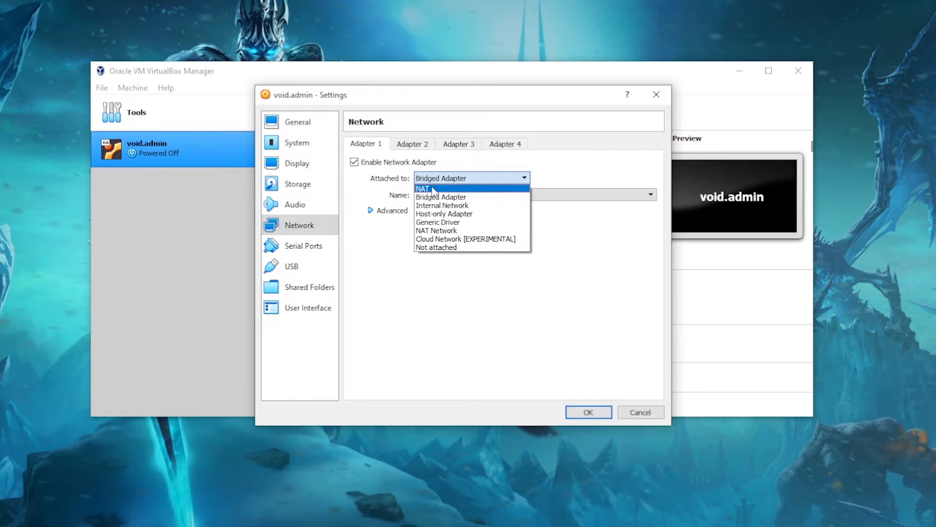
left_click(439, 197)
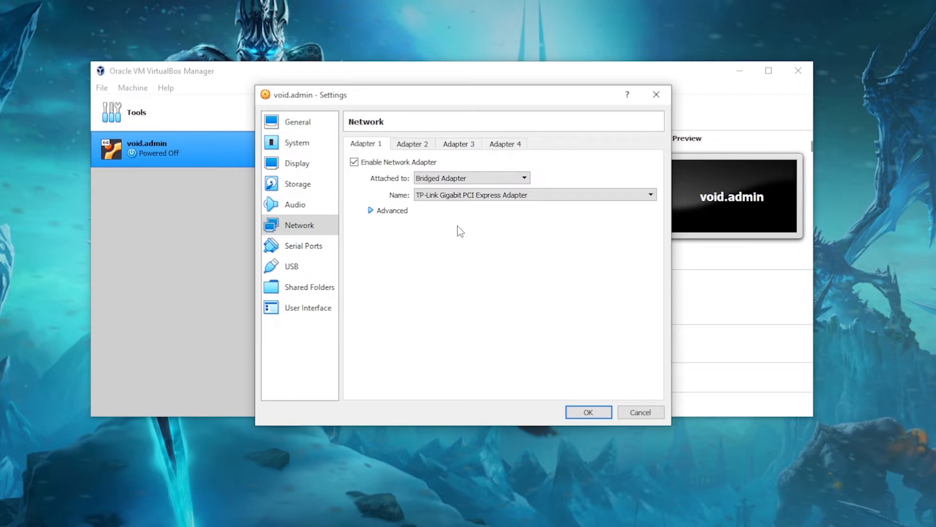
left_click(502, 198)
left_click(502, 203)
Set Adapter 1's promiscuous mode to Allow All in its advanced options and save the machine settings
left_click(370, 211)
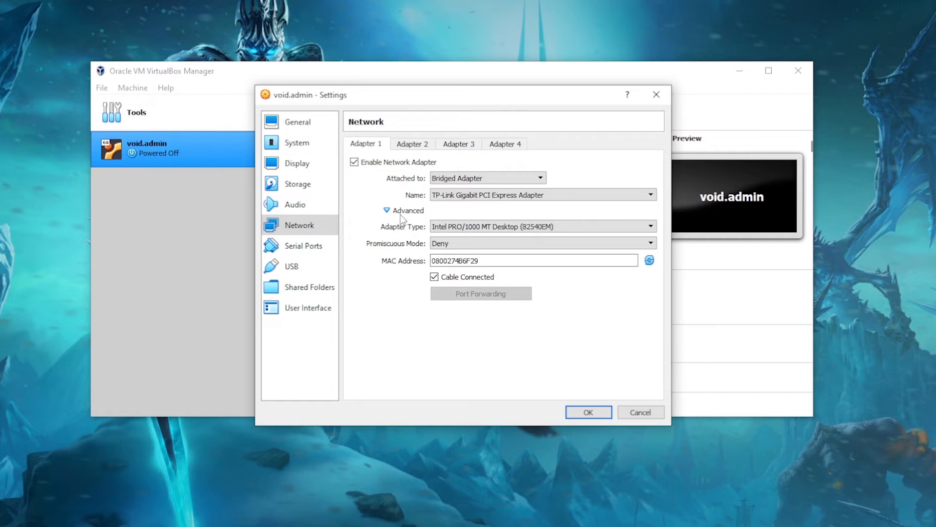
left_click(458, 243)
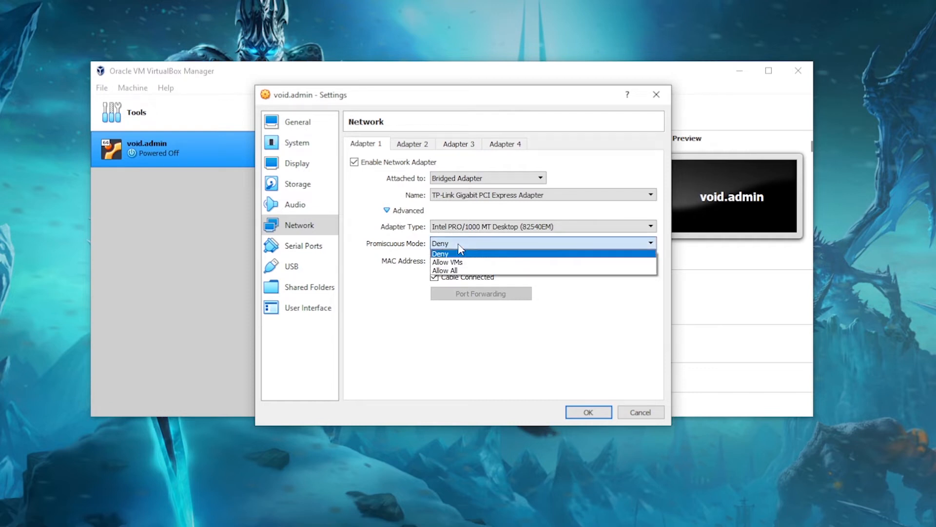
left_click(458, 270)
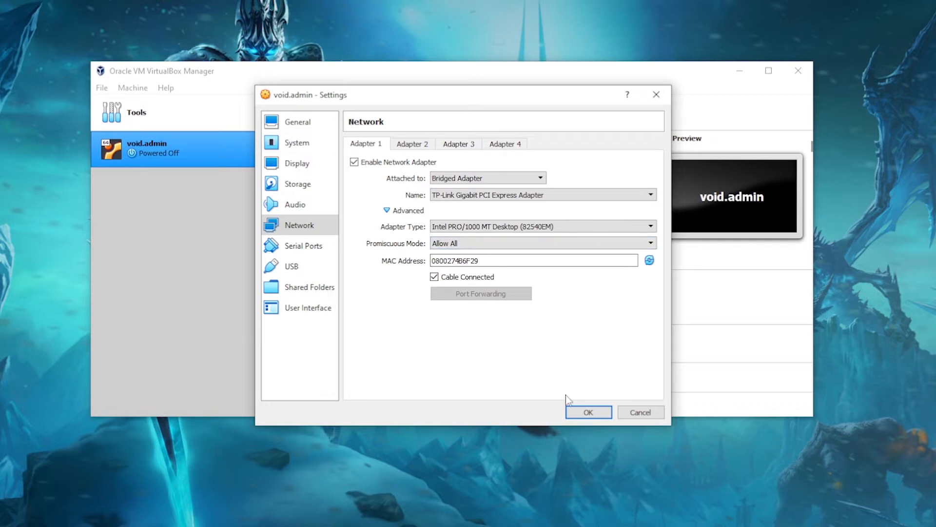
left_click(589, 412)
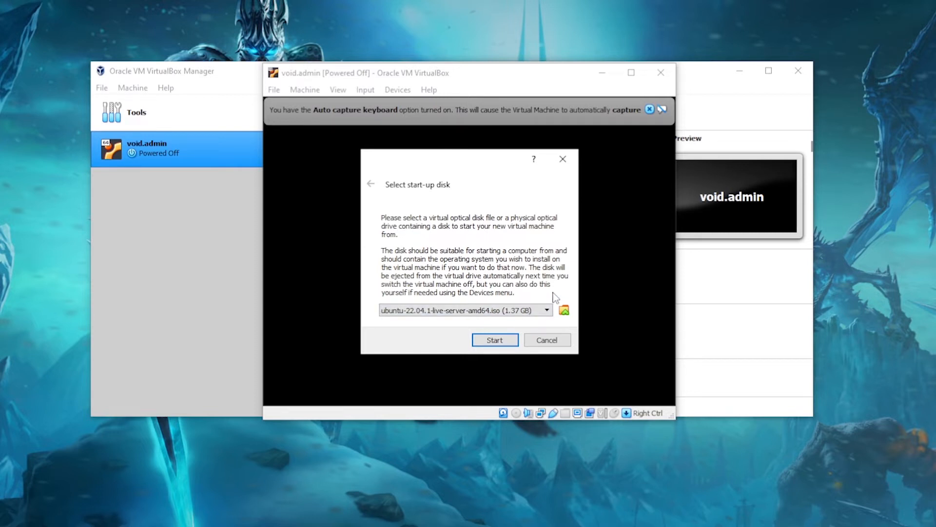
Choose ubuntu-22.04.1-live-server-amd64.iso as the start-up disk and boot the virtual machine from it
left_click(547, 310)
left_click(545, 312)
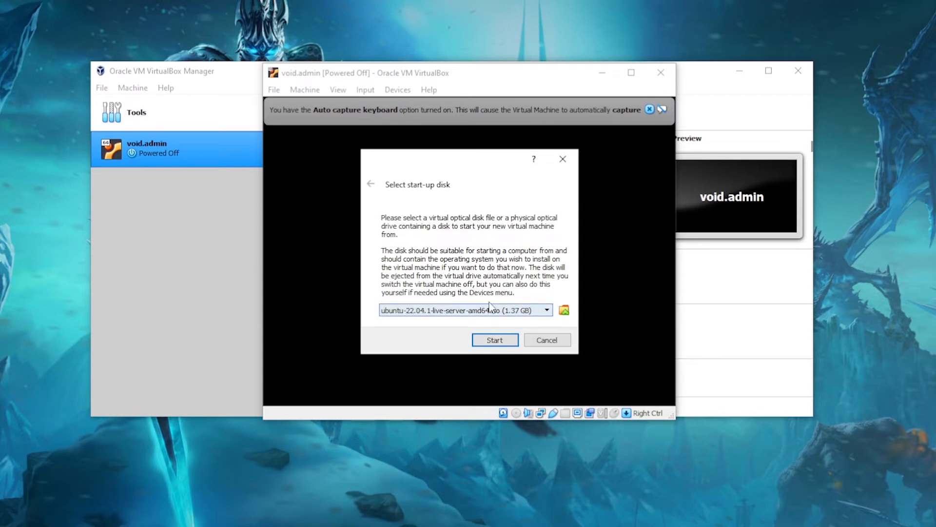
left_click(564, 310)
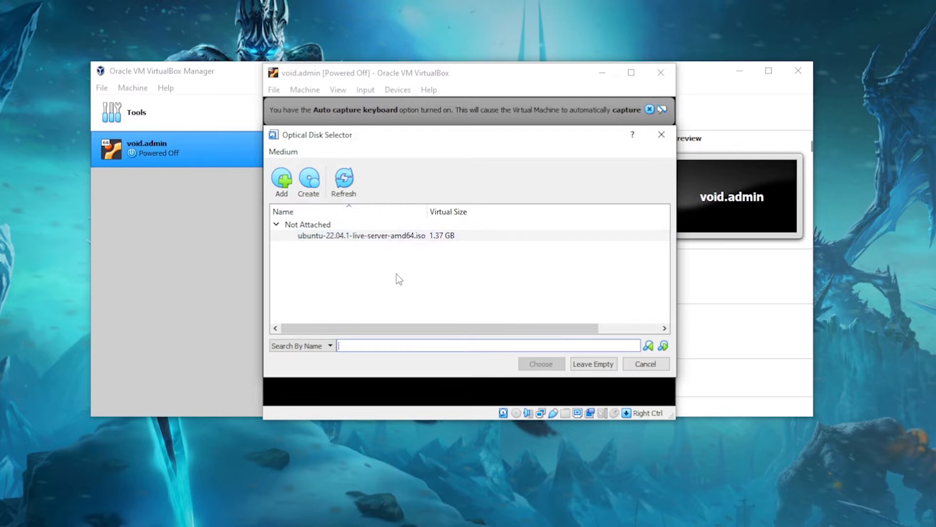
left_click_drag(467, 132, 422, 140)
left_click(400, 240)
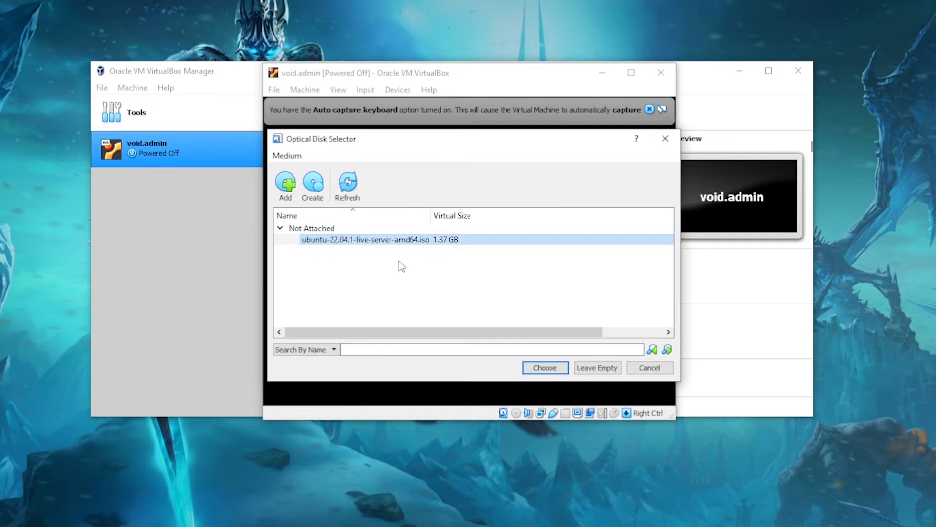
left_click(544, 368)
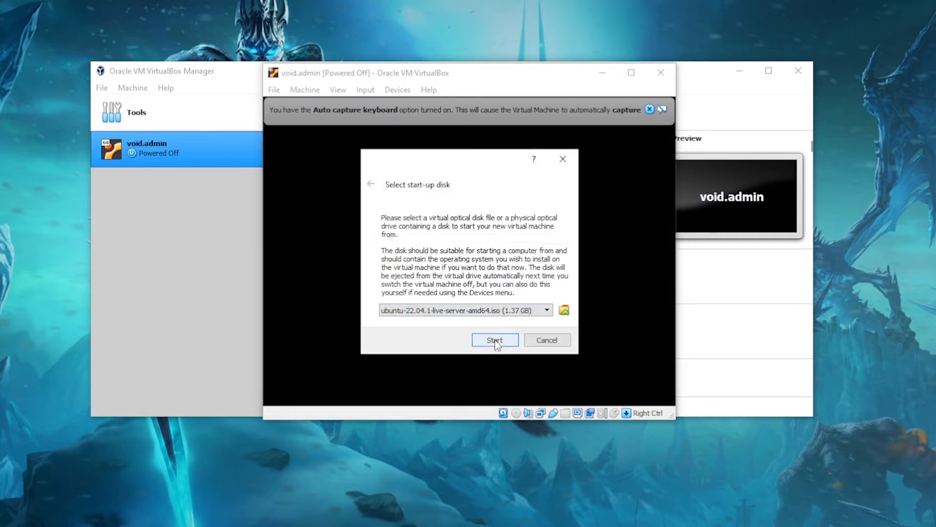
left_click(495, 341)
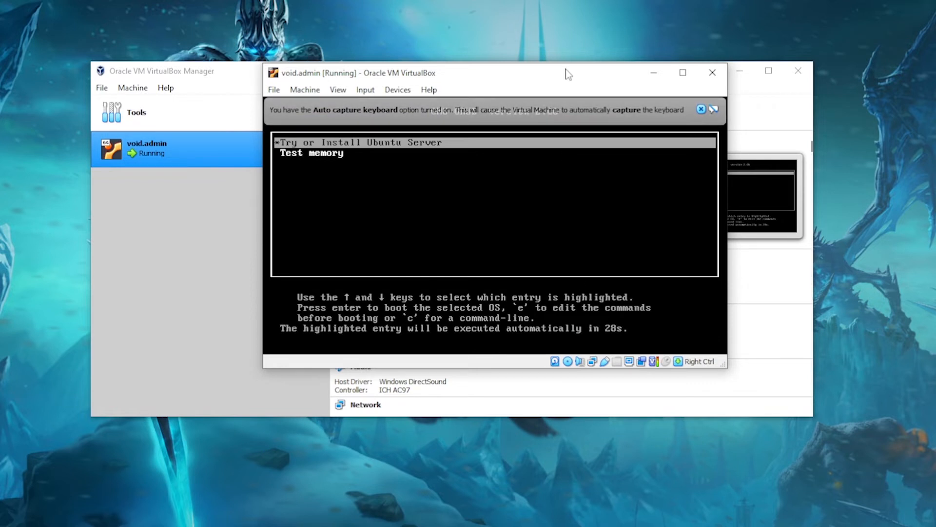
Dismiss the mouse pointer integration notice, then reposition the virtual machine window and enlarge it to fit the whole installer screen
left_click_drag(566, 70, 555, 88)
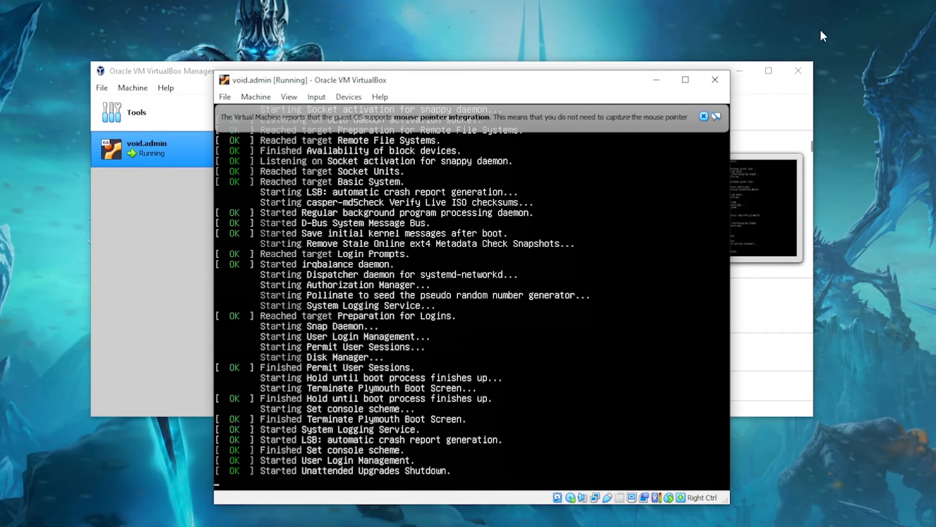
left_click(703, 116)
left_click_drag(655, 87, 627, 47)
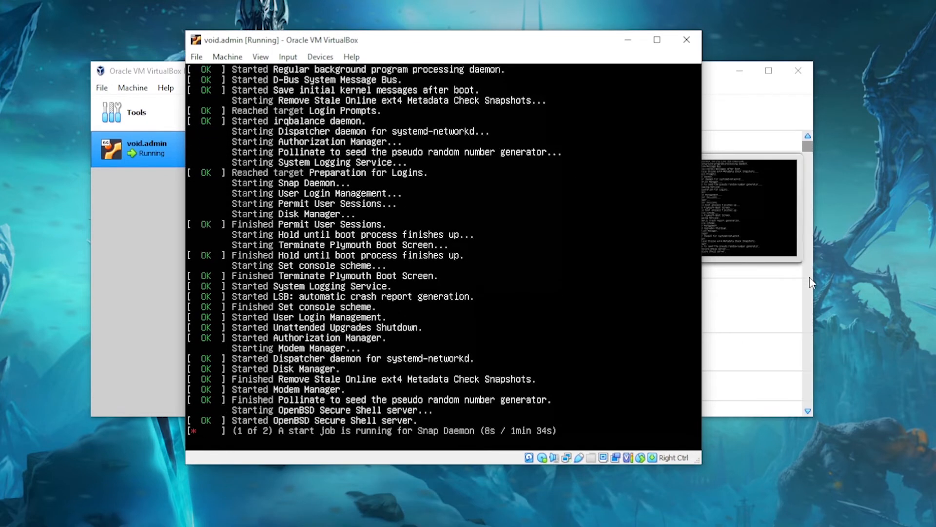
left_click_drag(511, 37, 444, 4)
left_click_drag(635, 231, 827, 241)
left_click_drag(826, 429, 732, 427)
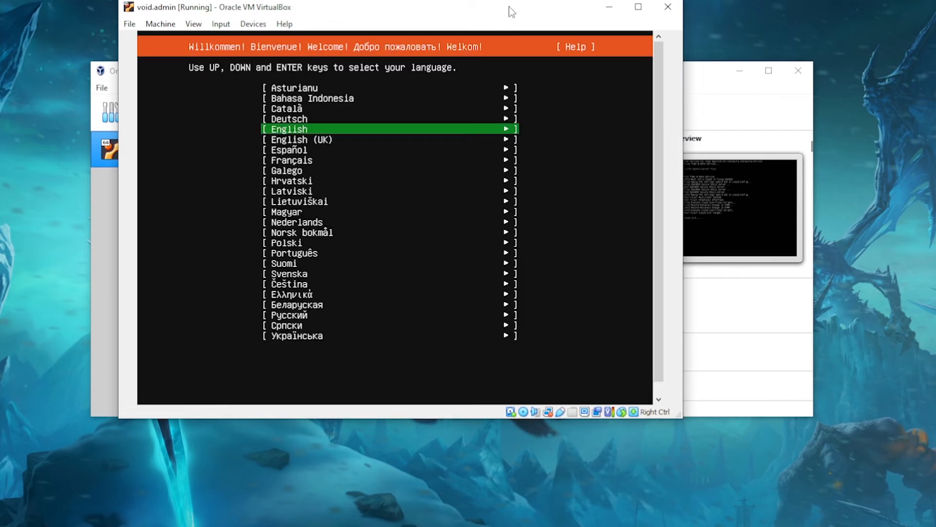
left_click_drag(510, 9, 554, 39)
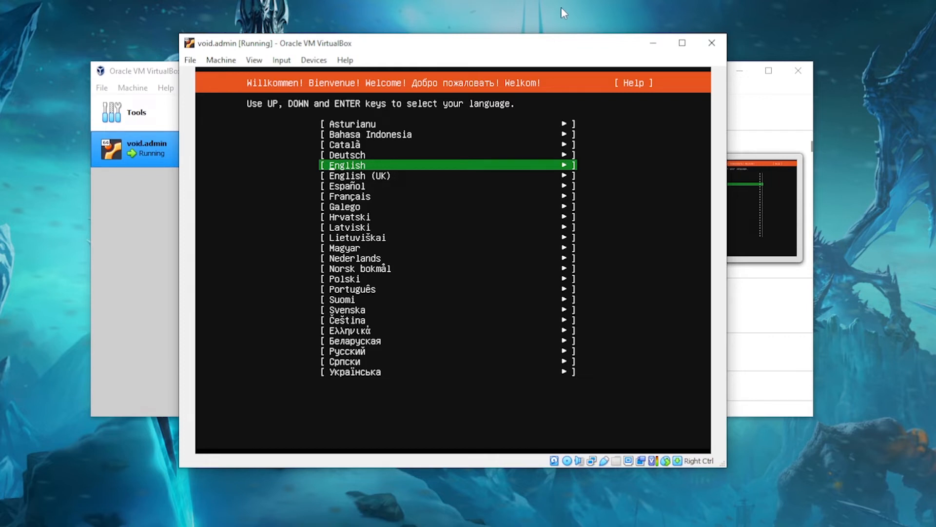
Accept English with the English (US) keyboard layout and the standard Ubuntu Server base for the installation
key("Return")
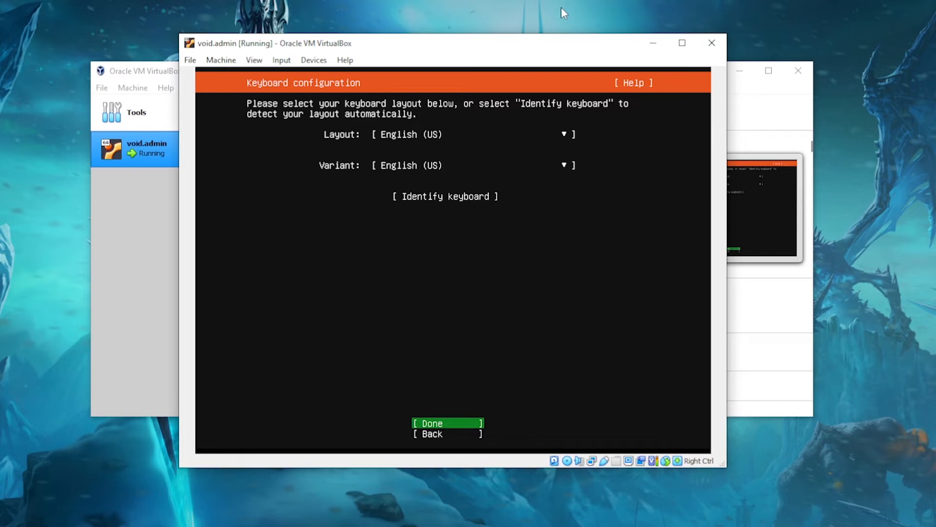
key("Return")
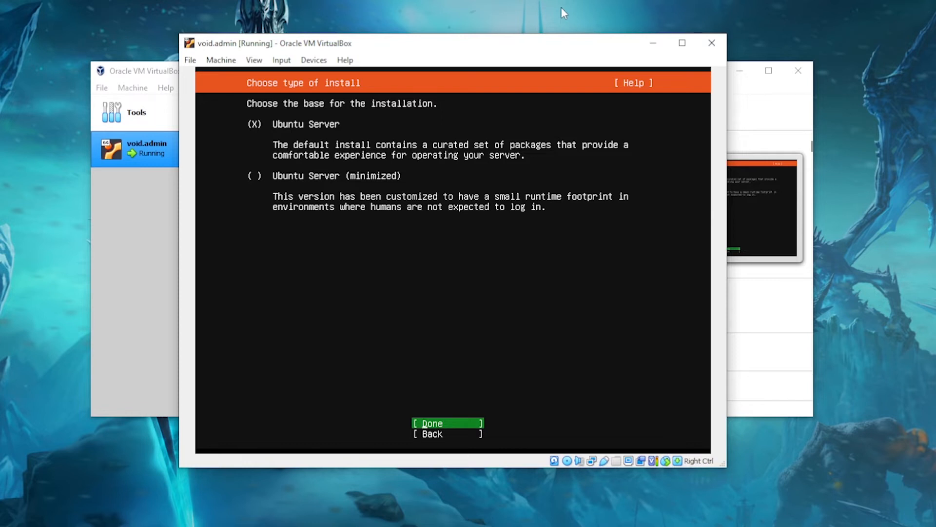
key("Return")
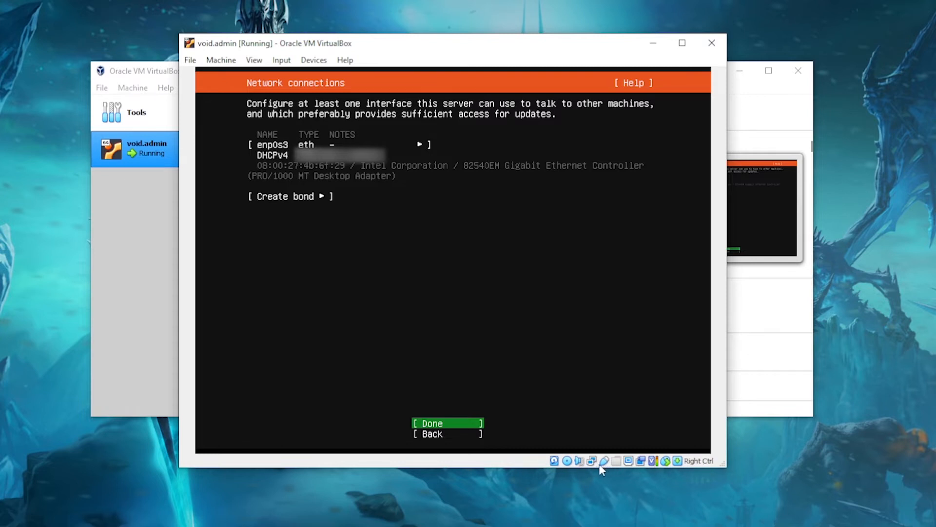
Disconnect the running virtual machine's bridged network adapter, Adapter 1
mouse_move(592, 464)
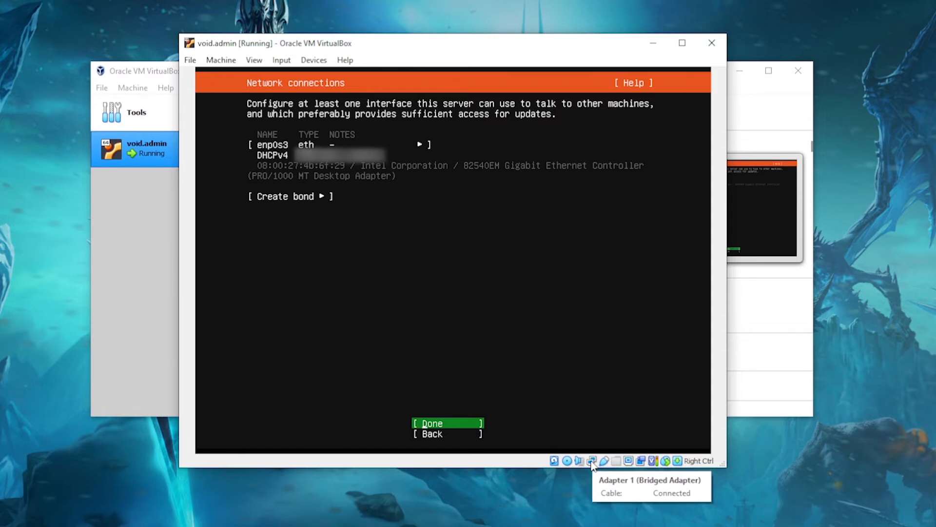
right_click(592, 464)
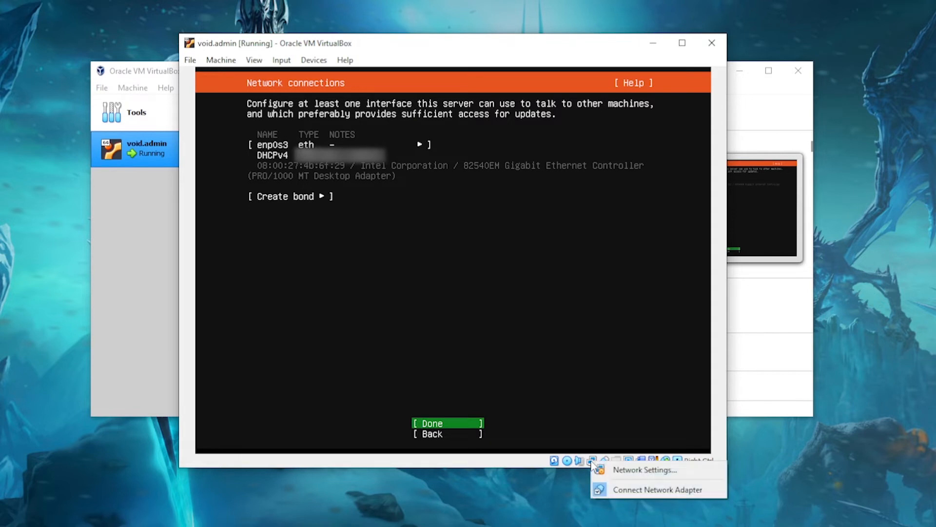
left_click(612, 488)
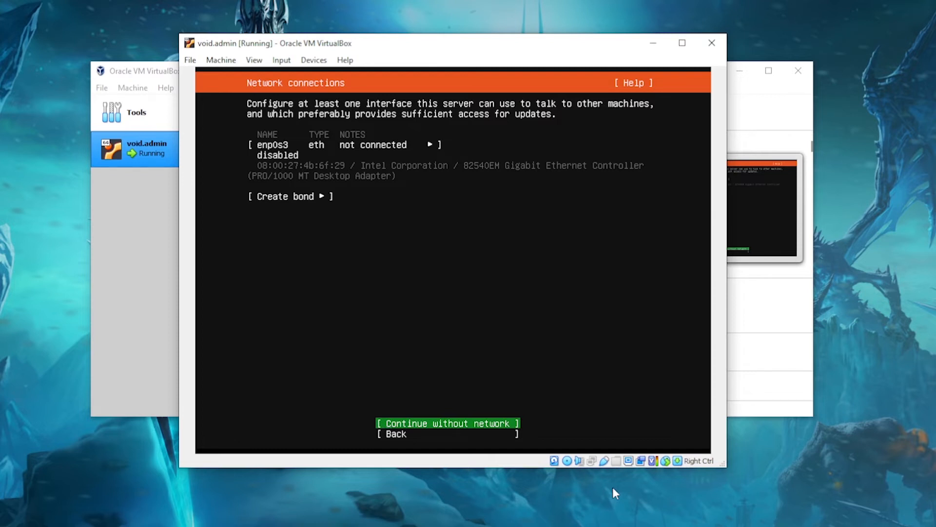
Continue the installation without network, leaving the proxy address blank and keeping the default Ubuntu archive mirror
key("Return")
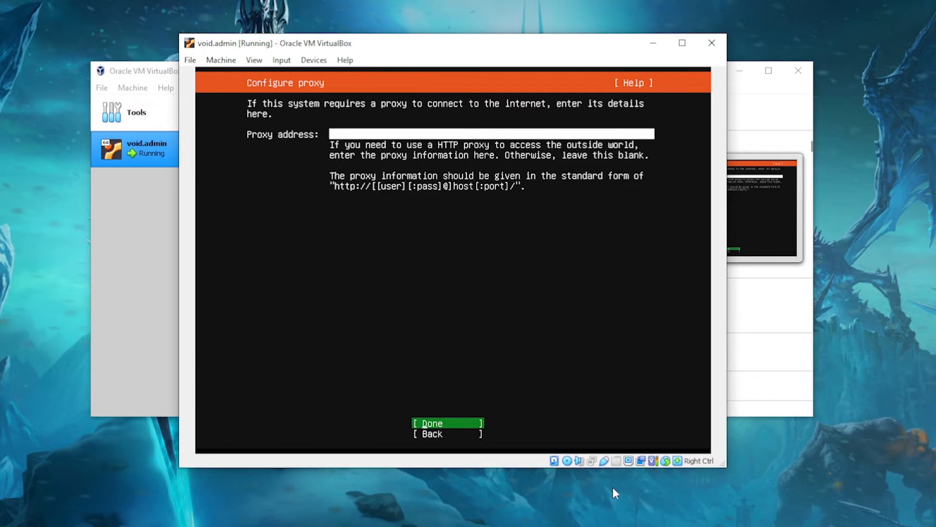
key("Return")
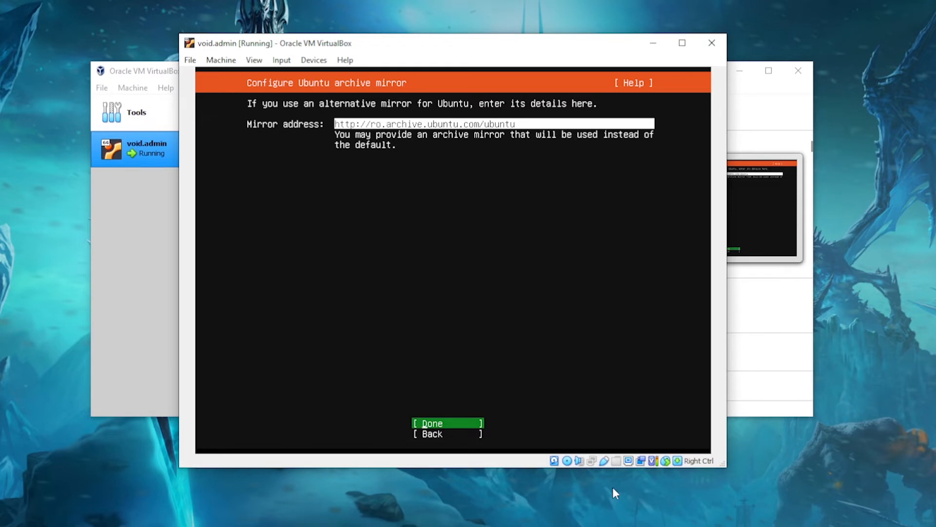
key("Return")
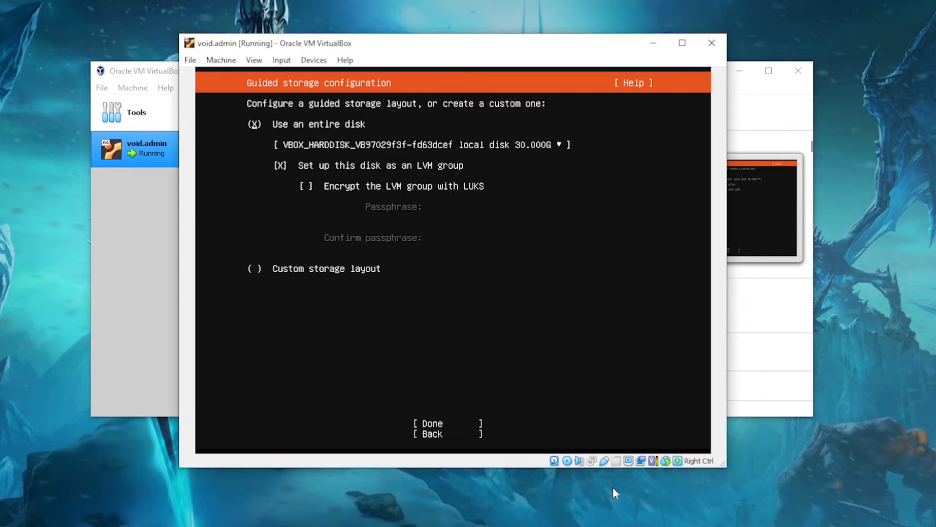
Accept the guided layout using the entire disk as an unencrypted LVM group and confirm the destructive action to begin installation
key("Down")
key("Down")
key("Down")
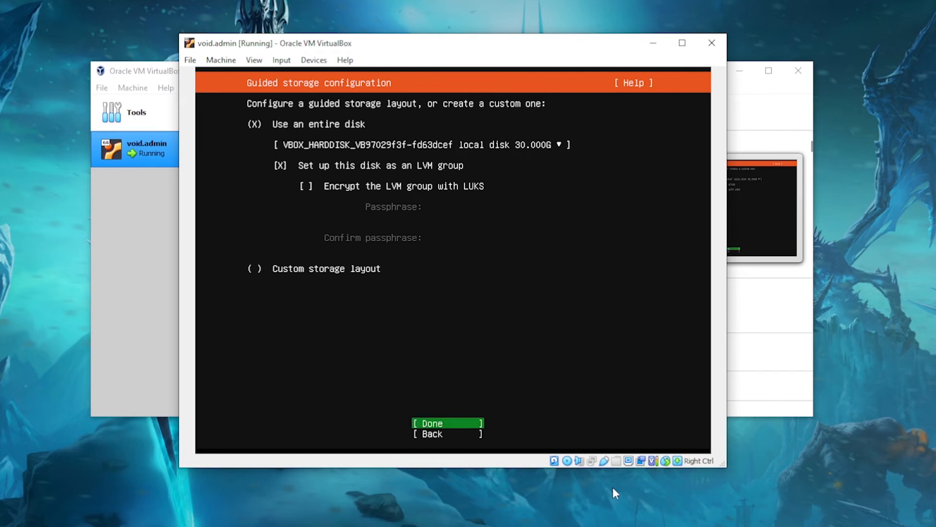
key("Return")
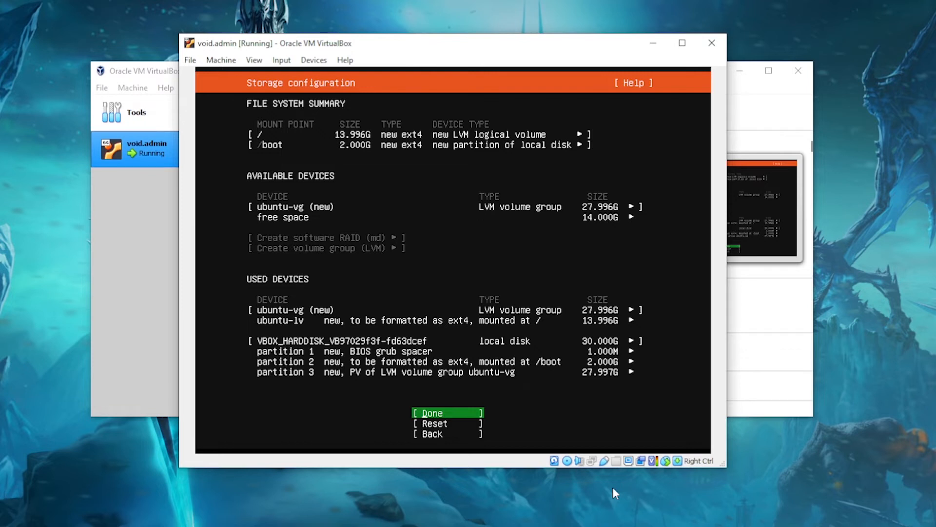
key("Return")
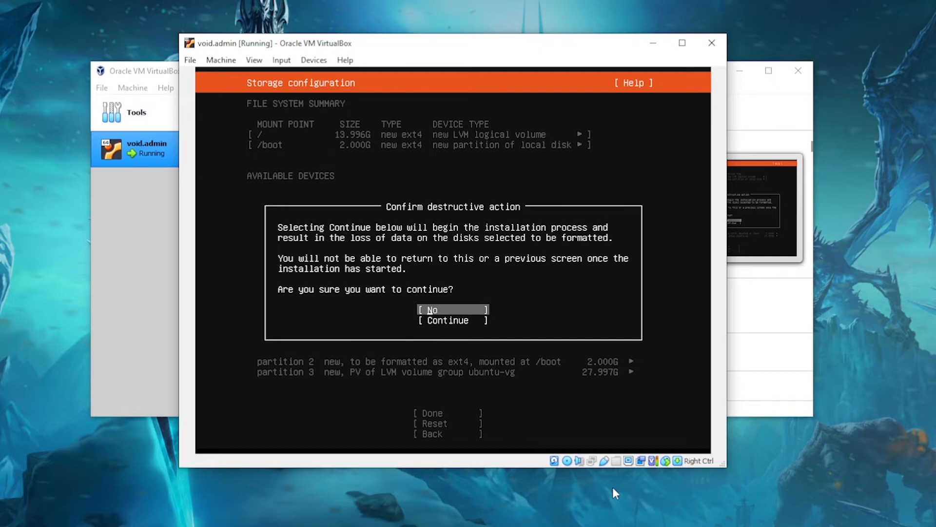
key("Down")
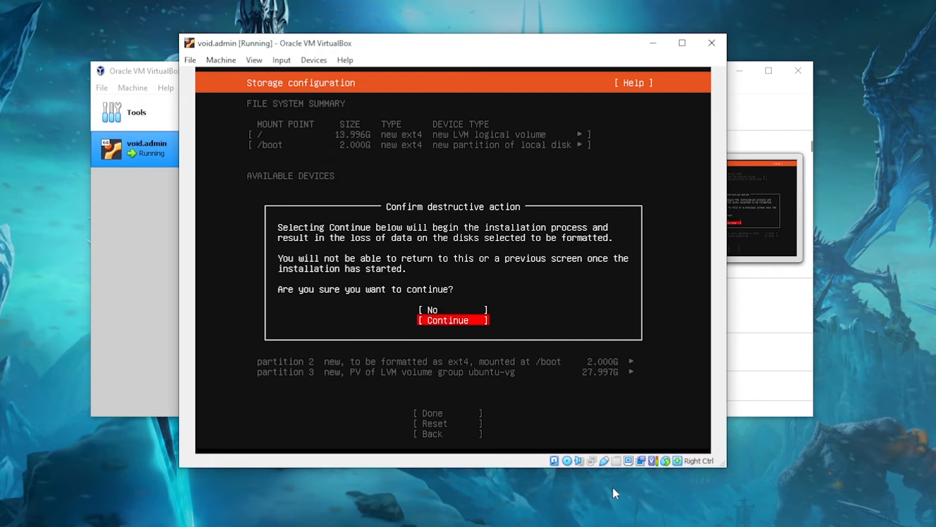
key("Return")
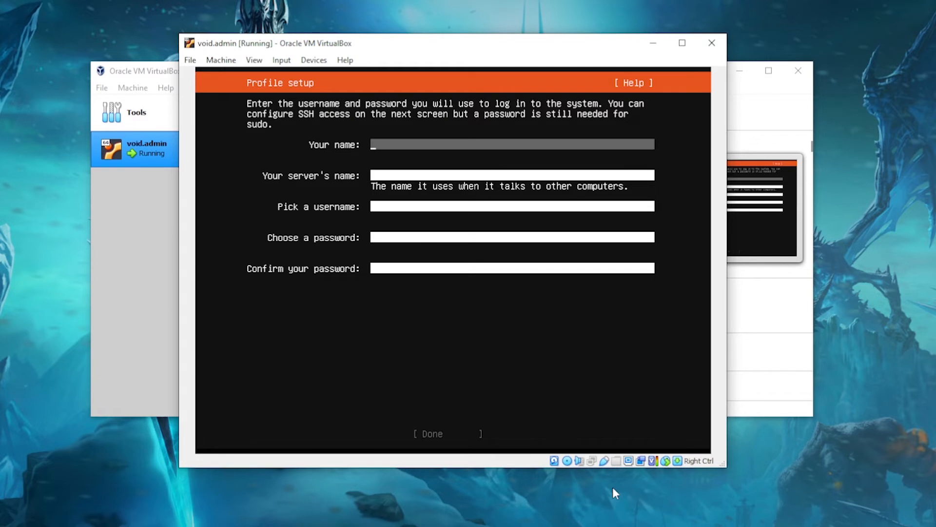
Enter void.admin as the name in the profile setup
type("void-admin")
key("BackSpace")
key("BackSpace")
key("BackSpace")
key("BackSpace")
key("BackSpace")
key("BackSpace")
type(".admin")
Set the server's name to void-server-jira and the username to void
key("Tab")
type("void")
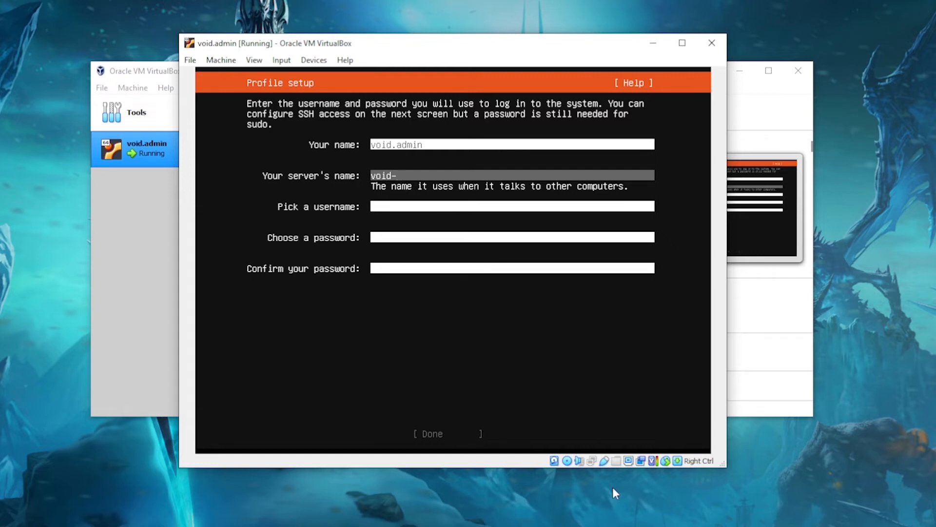
type("server-jira")
key("Tab")
type("void")
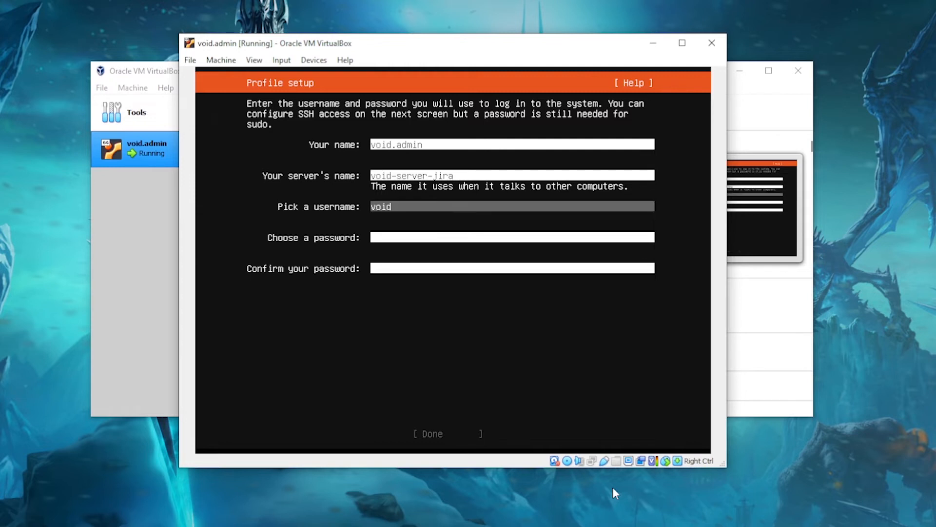
Enter and confirm the account password, and submit the profile setup
key("Tab")
type("**********")
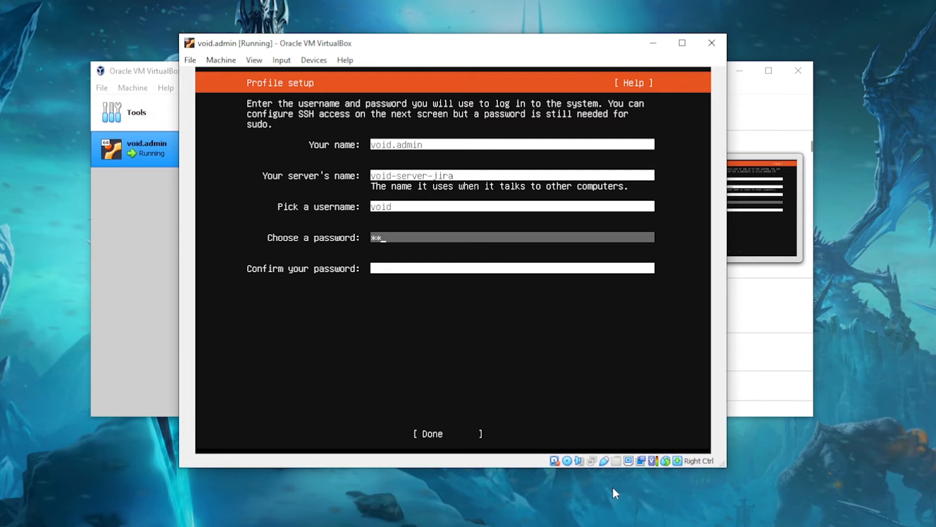
type("*")
key("Tab")
type("************")
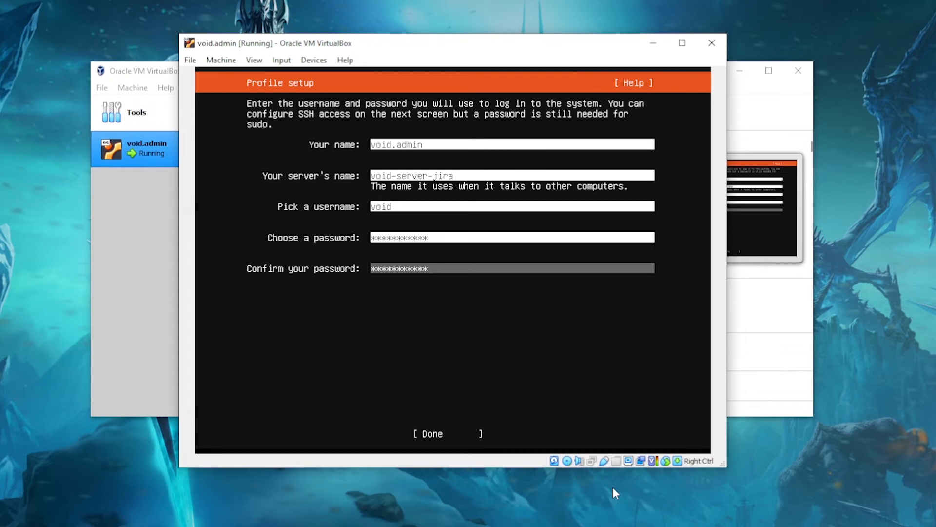
key("Tab")
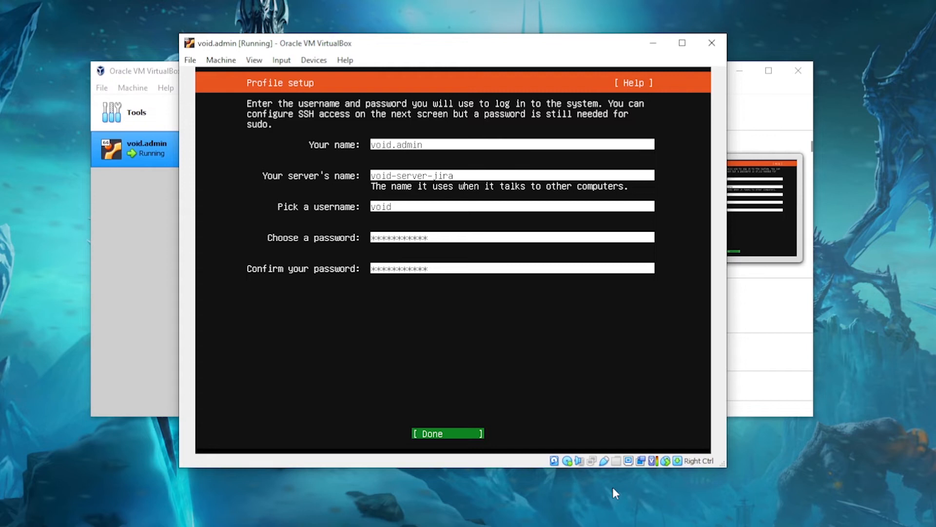
key("Return")
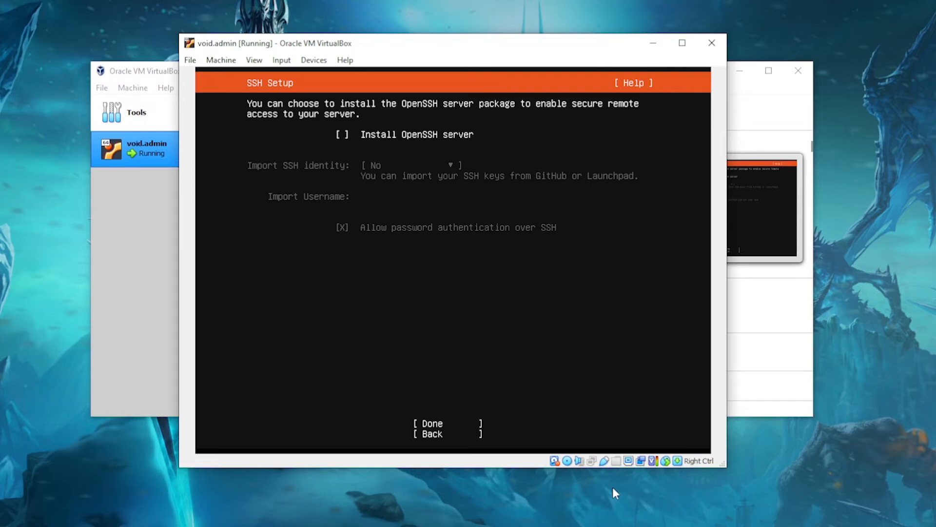
Enable installation of the OpenSSH server without importing an SSH identity and proceed with the installation
key("space")
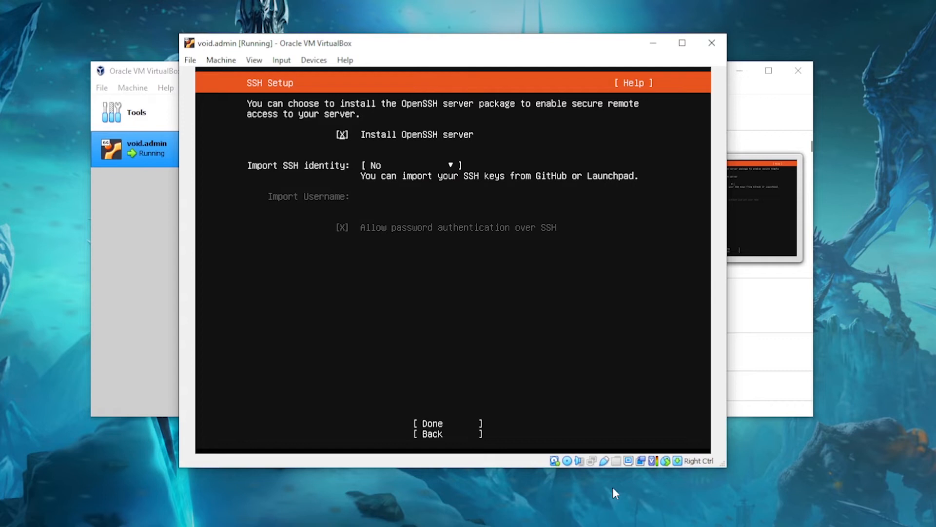
key("Tab")
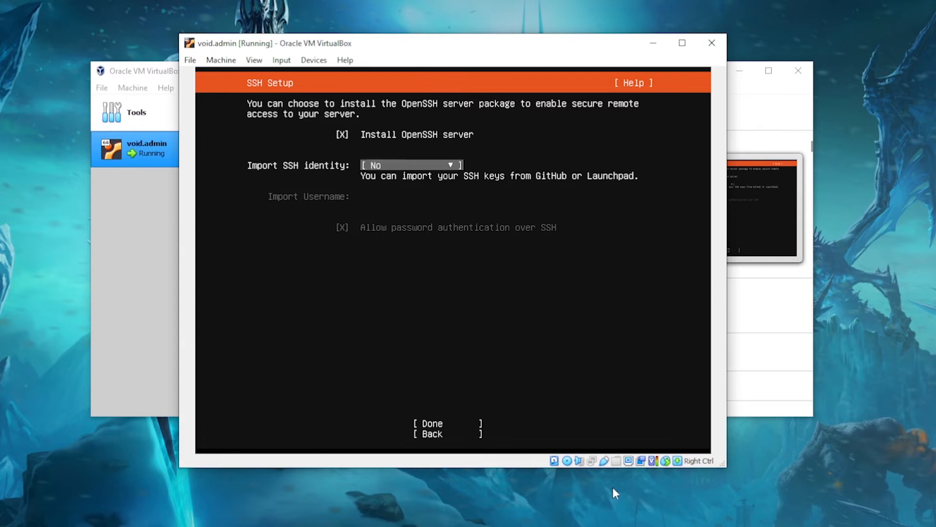
key("Tab")
key("Tab")
key("Up")
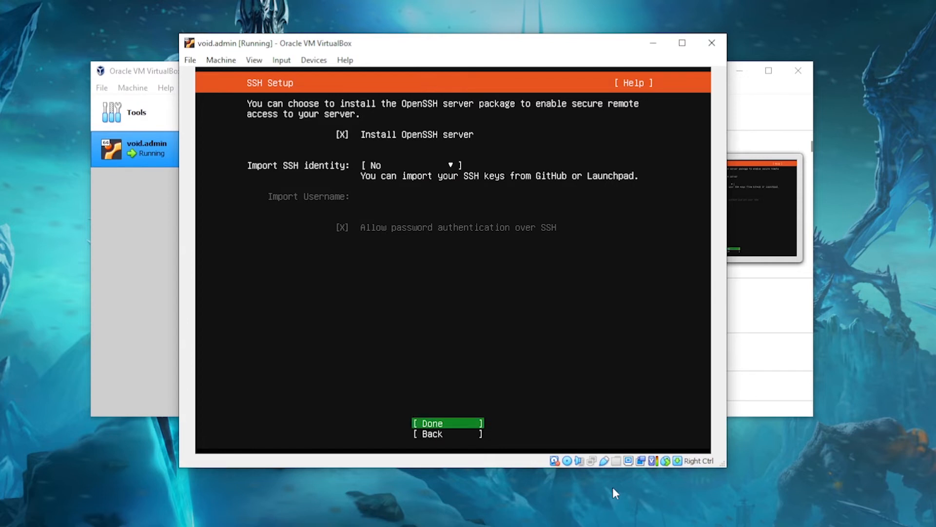
key("Return")
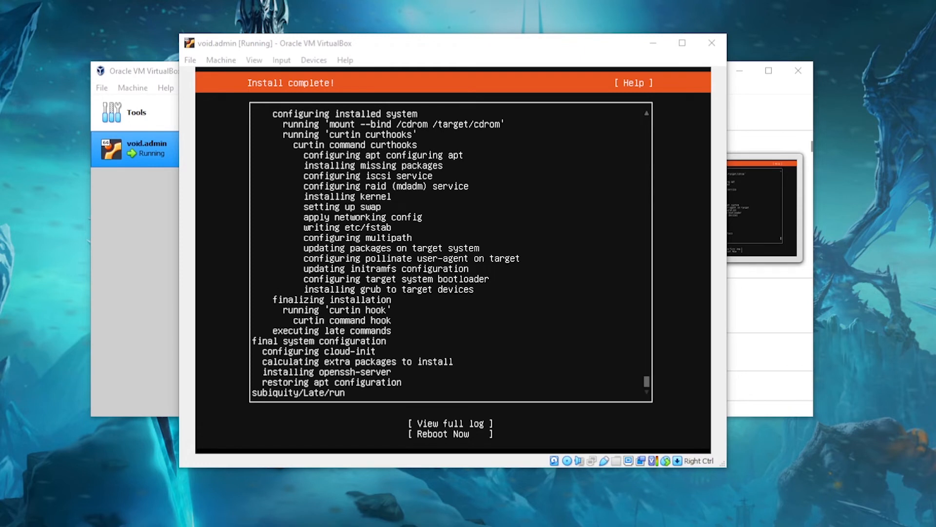
Reboot the virtual machine from the completed installer and acknowledge the request to remove the installation medium
left_click(499, 54)
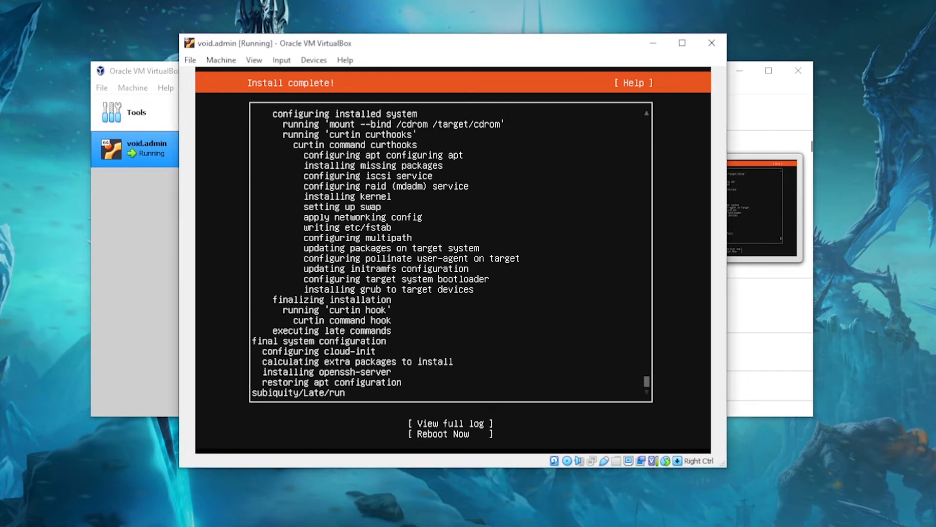
key("Tab")
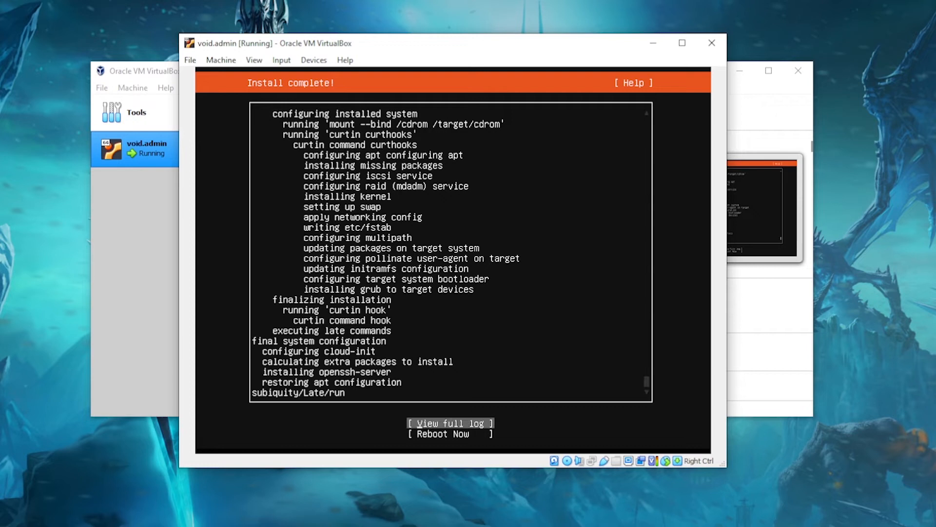
key("Down")
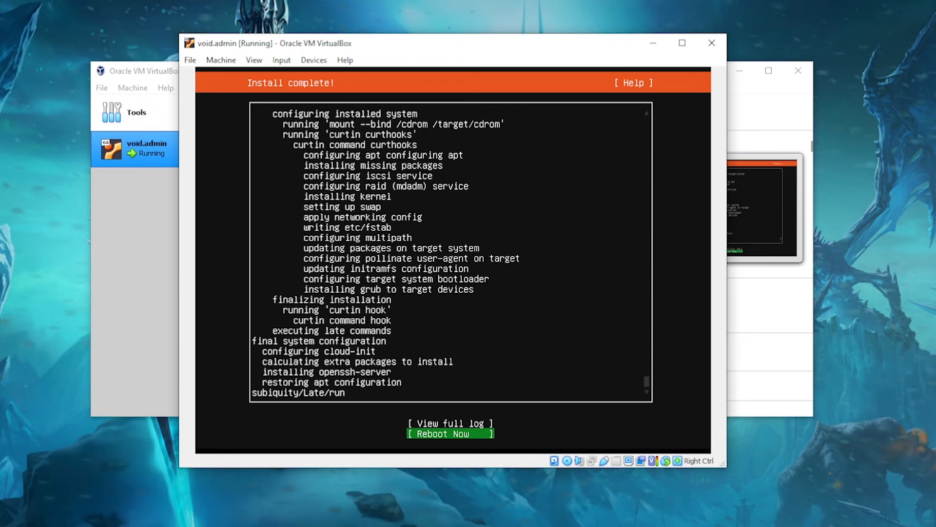
key("Return")
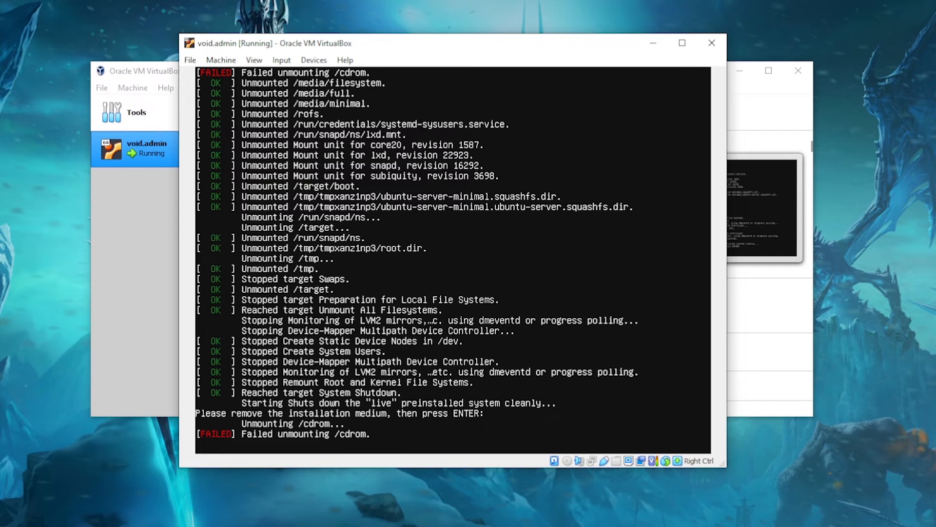
key("Return")
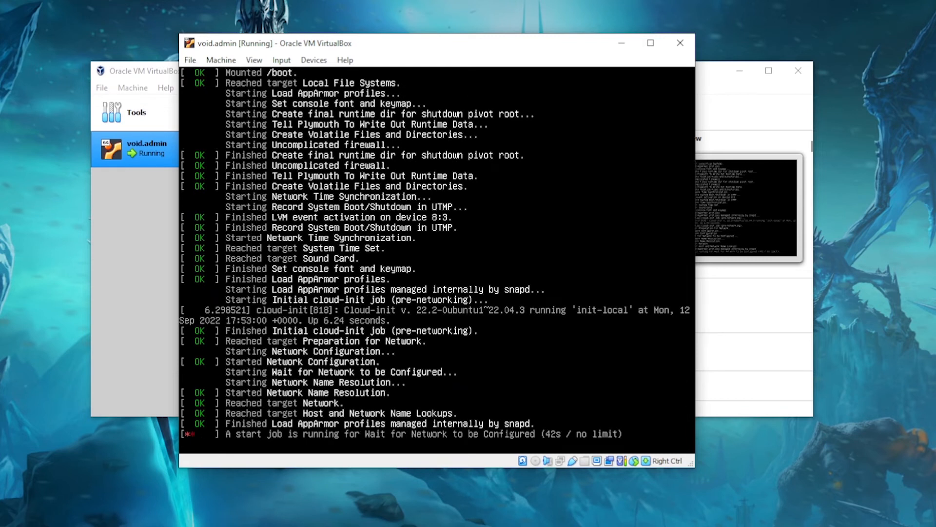
Reconnect the virtual machine's network adapter while the installed system is booting
right_click(561, 463)
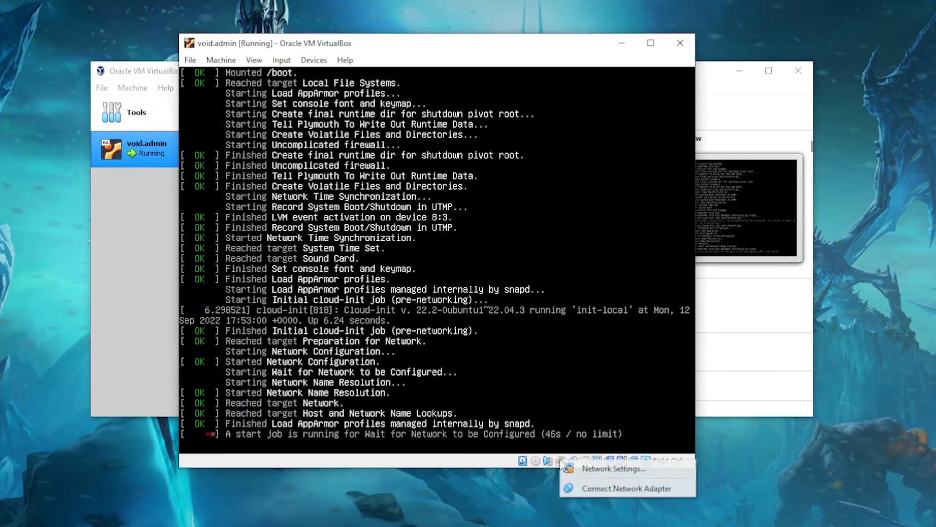
left_click(575, 489)
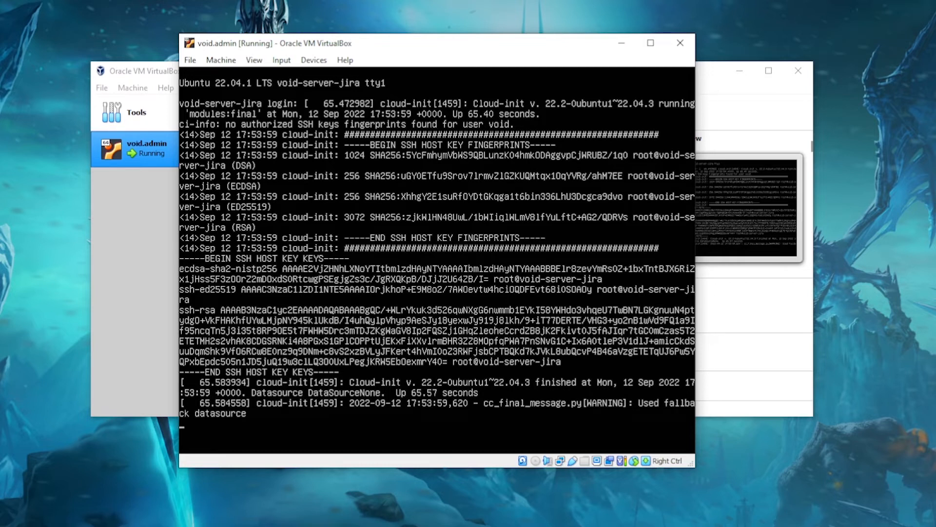
Log in to the server console as void with the account password and list its network addresses with ip addr
key("Return")
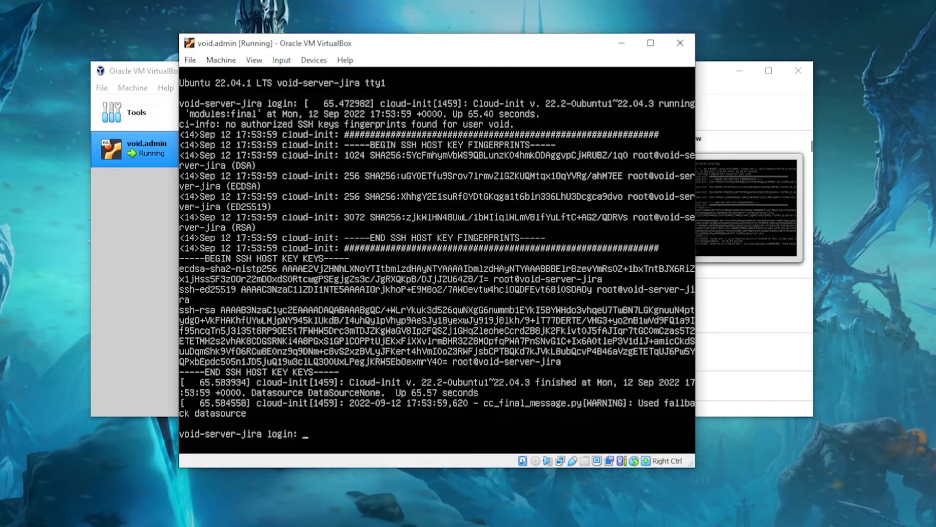
type("void")
key("Return")
key("Return")
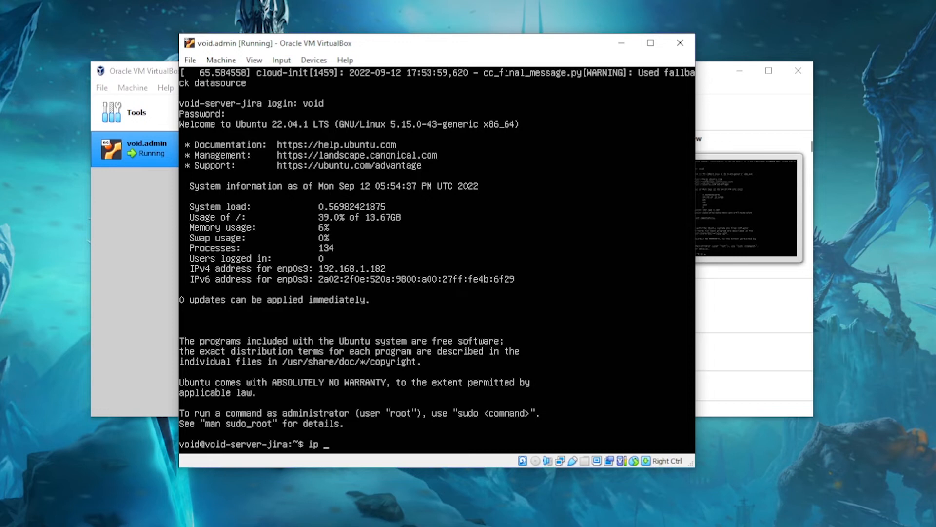
type("addr")
key("Return")
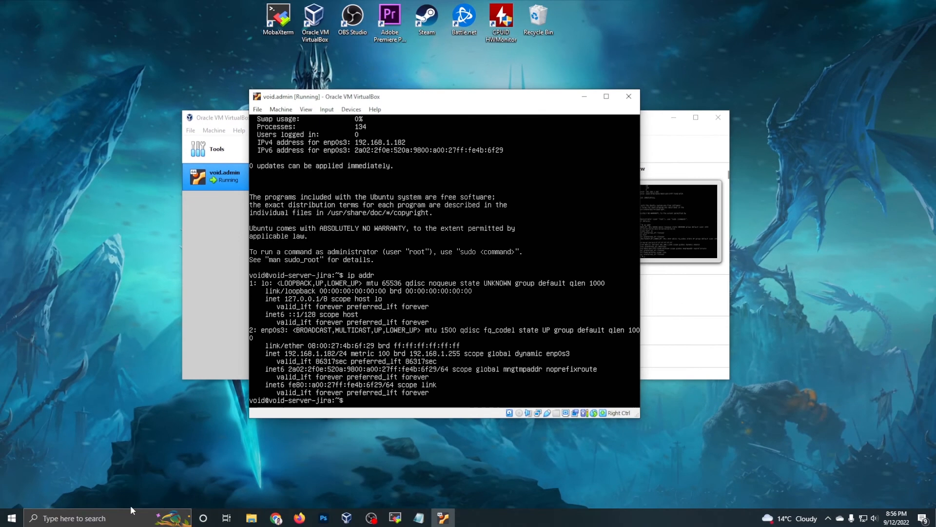
Open Command Prompt on the Windows host and begin a ping command
left_click(111, 519)
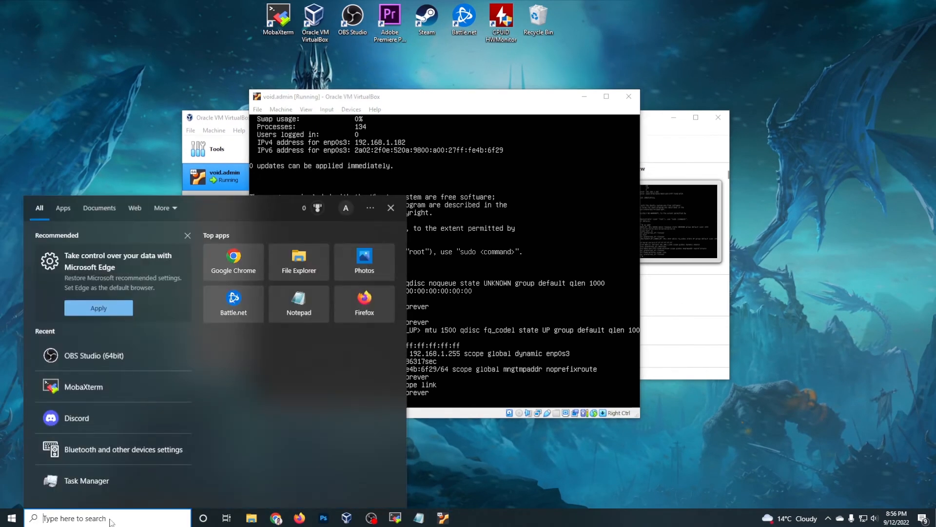
type("cmd")
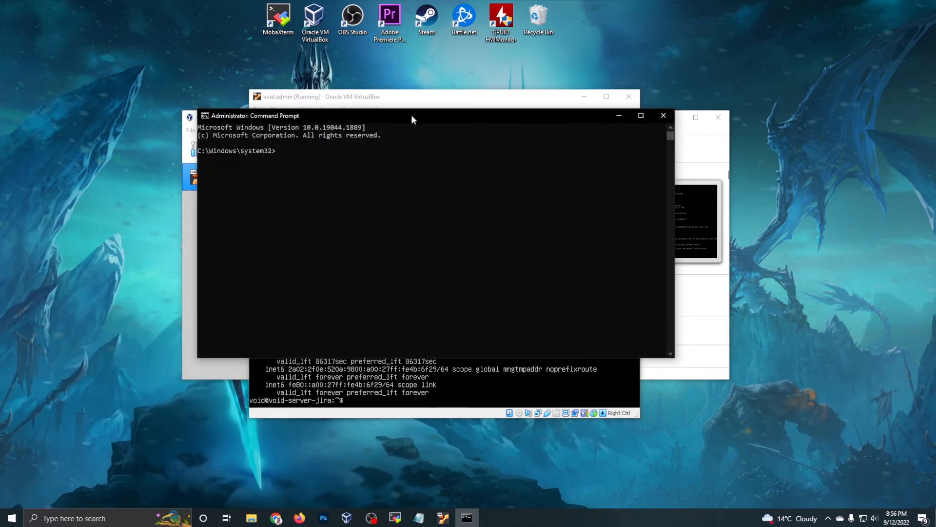
left_click_drag(411, 115, 409, 114)
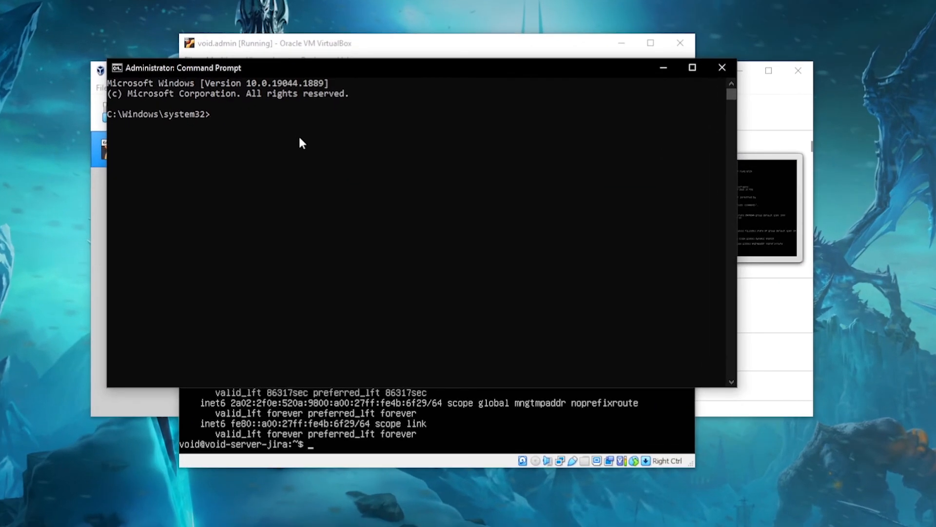
type("ping")
right_click(257, 115)
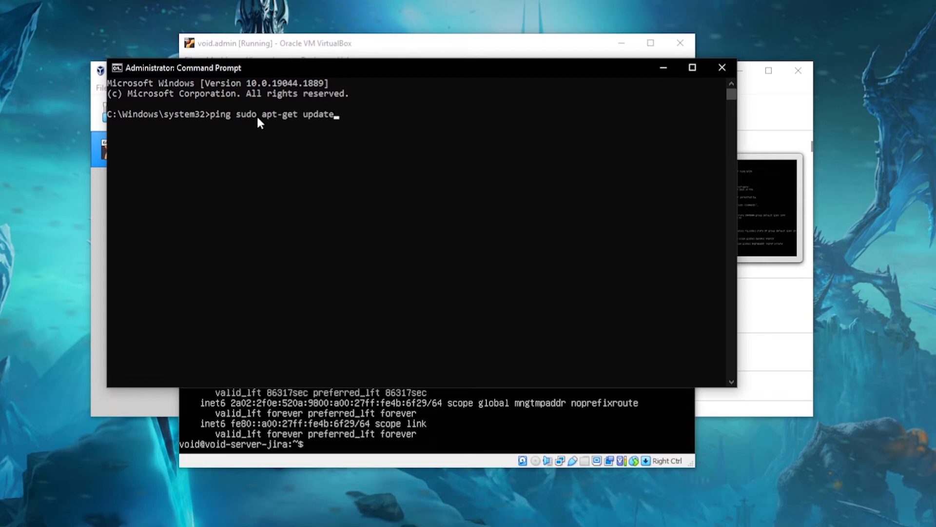
key("BackSpace")
key("BackSpace")
key("BackSpace")
key("BackSpace")
key("BackSpace")
key("BackSpace")
key("BackSpace")
key("BackSpace")
key("BackSpace")
key("BackSpace")
key("BackSpace")
key("BackSpace")
key("BackSpace")
key("BackSpace")
key("BackSpace")
key("BackSpace")
key("BackSpace")
key("BackSpace")
Ping the virtual machine at 192.168.1.182 from the host and minimize the Command Prompt window
left_click_drag(386, 68, 393, 18)
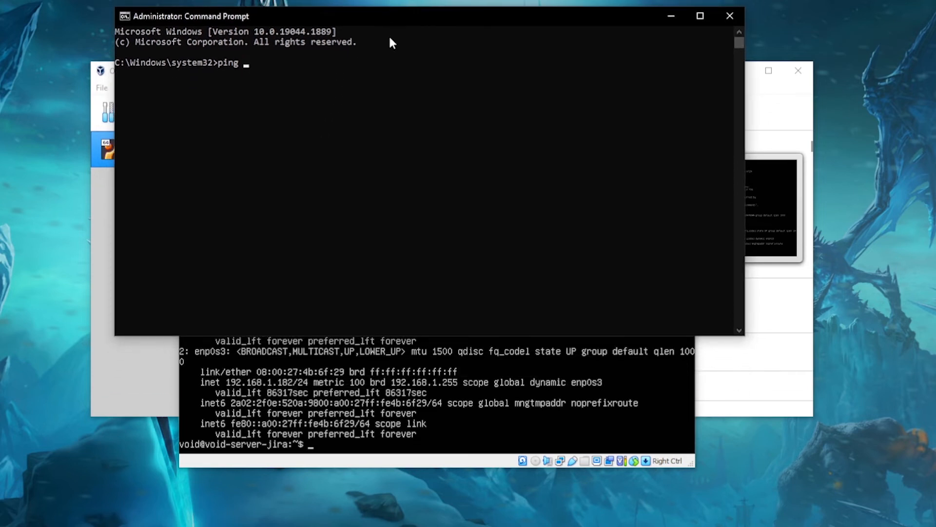
type("192.168.1.182")
key("Return")
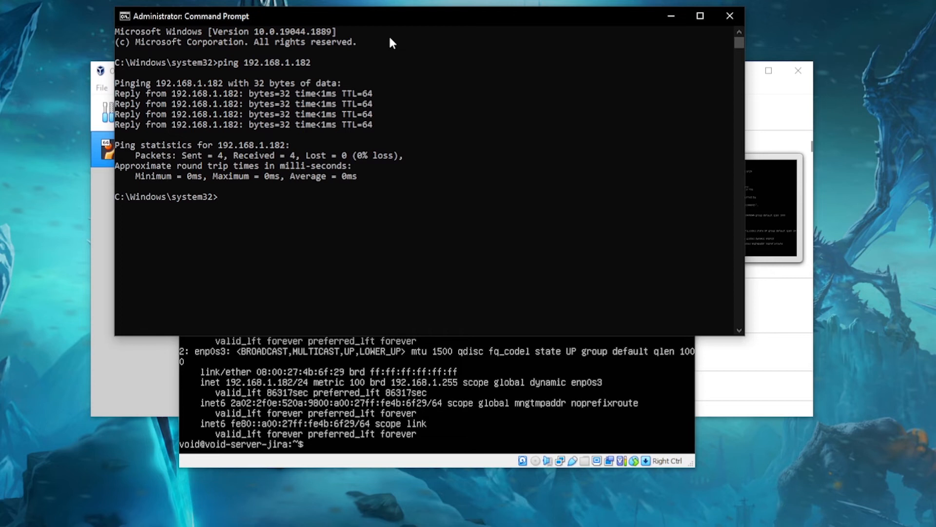
left_click_drag(462, 19, 432, 19)
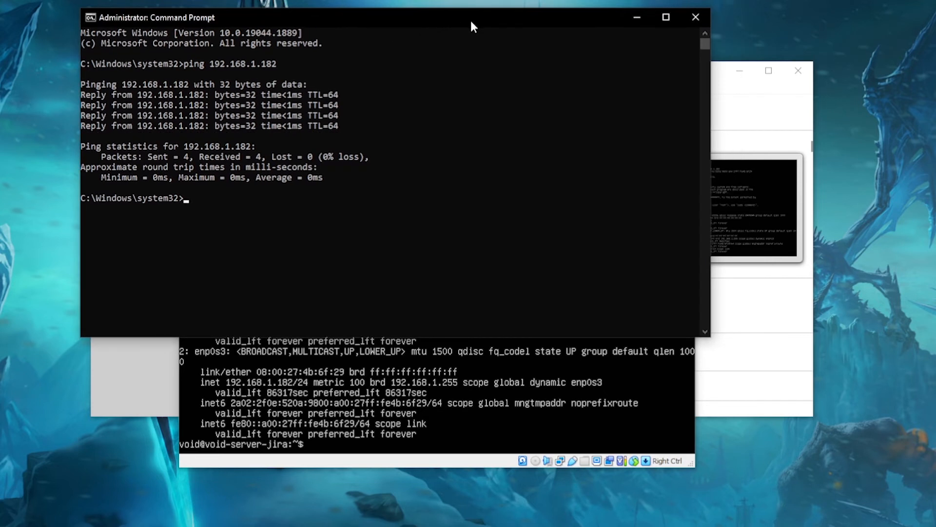
left_click(634, 16)
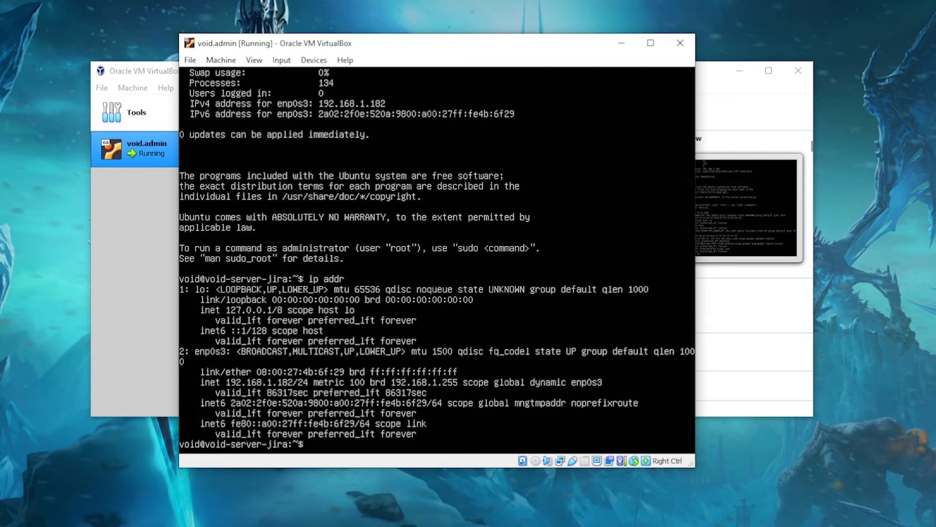
Update the server's package lists with sudo apt-get update, authenticating with the sudo password
type("sudo apt-get update")
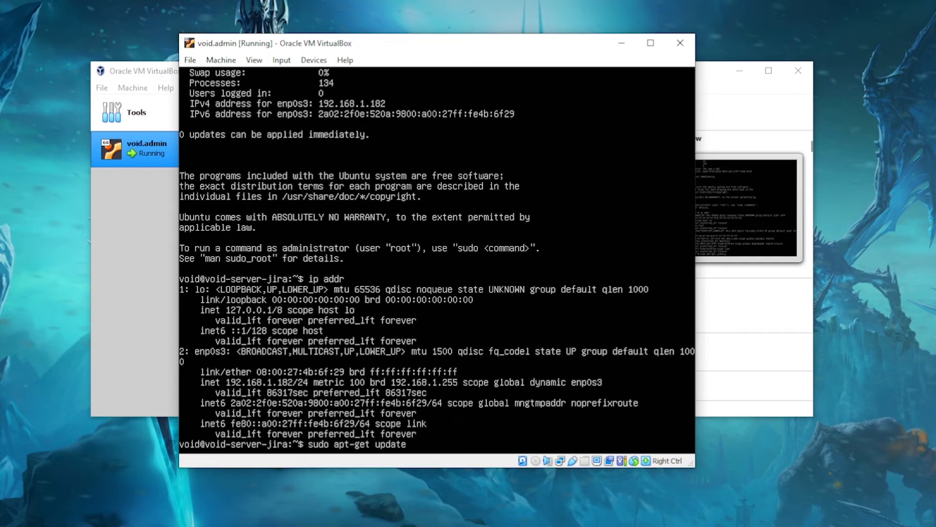
key("Return")
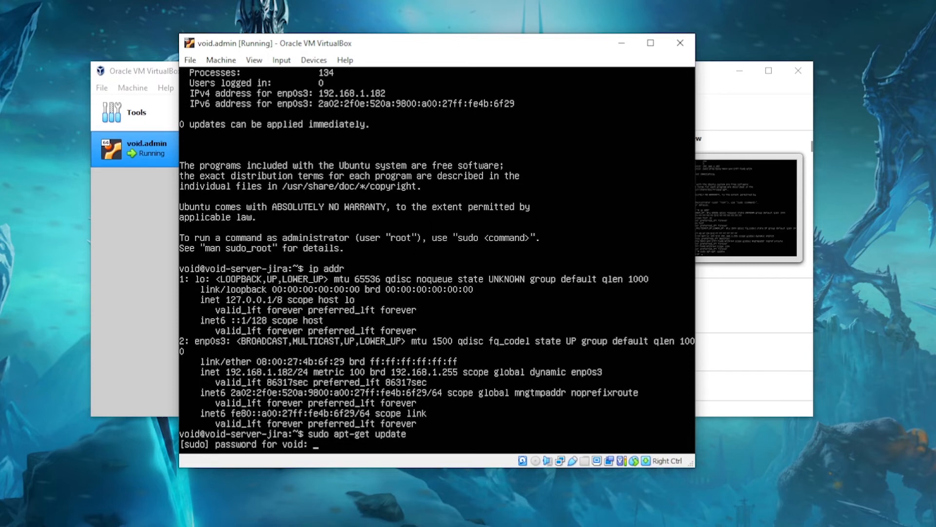
key("Return")
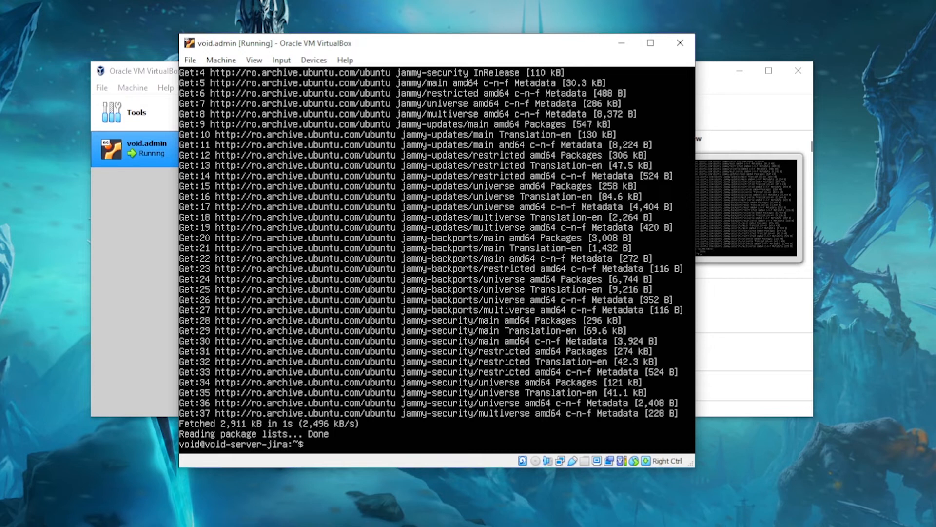
Try to install the virtualbox-guest-dkms package on the server using apt-get with the -y option
type("sudo apt-get insta")
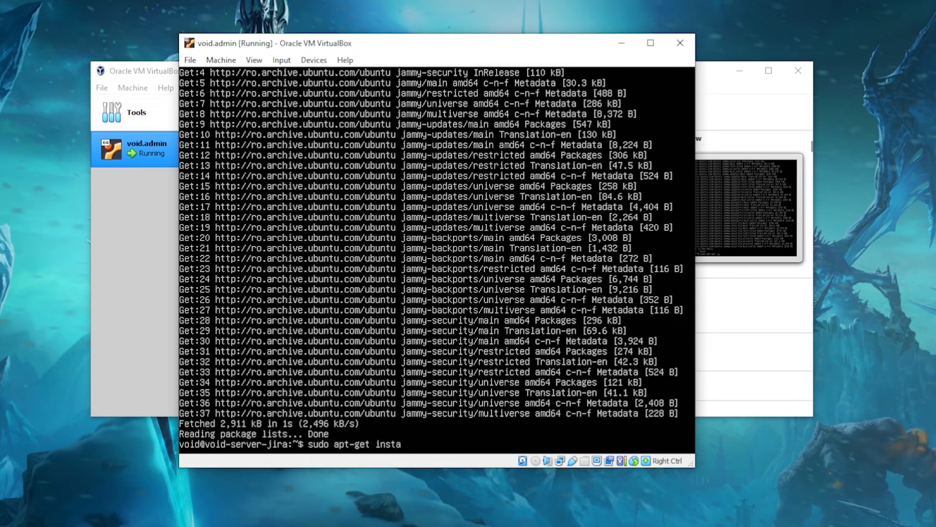
type("ll virtualbox-guest-")
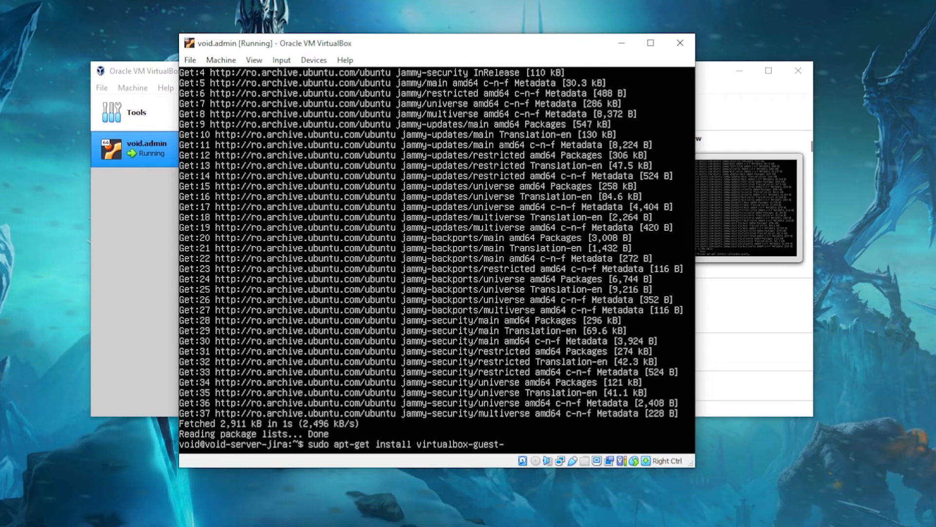
type("dkms -y")
key("Return")
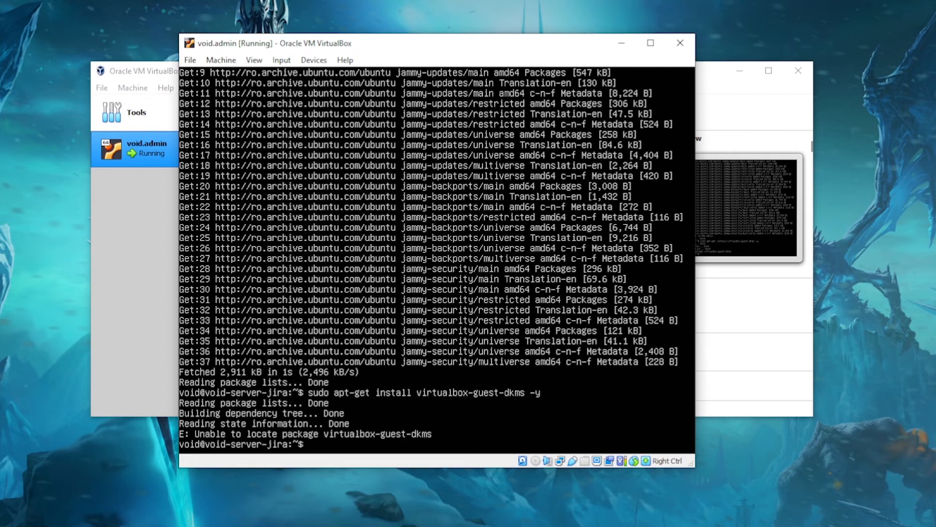
Minimize the virtual machine and VirtualBox Manager windows and switch to MobaXterm
left_click_drag(443, 43, 454, 38)
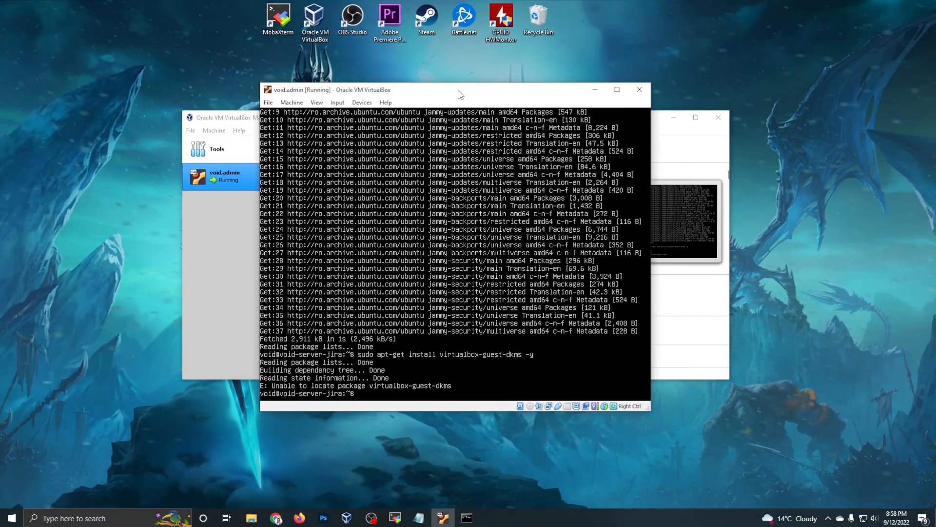
left_click_drag(458, 94, 478, 96)
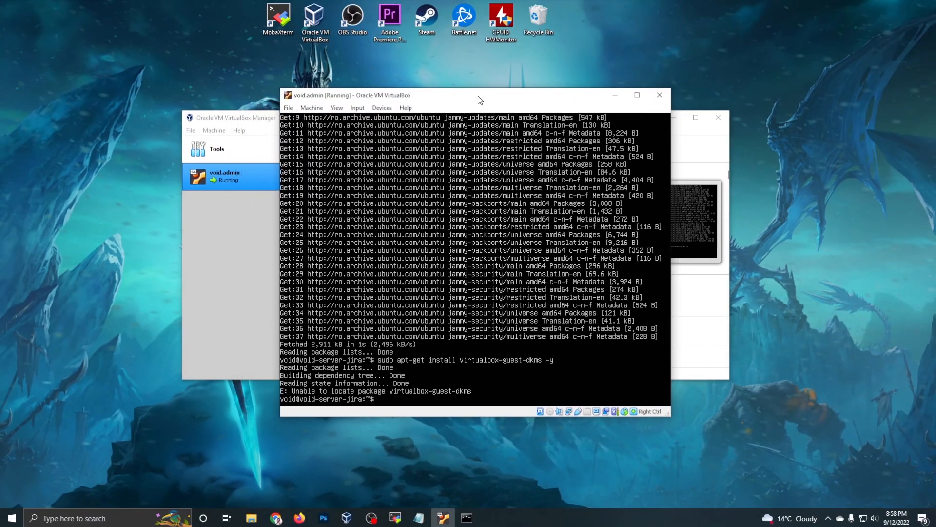
left_click(614, 93)
left_click(671, 116)
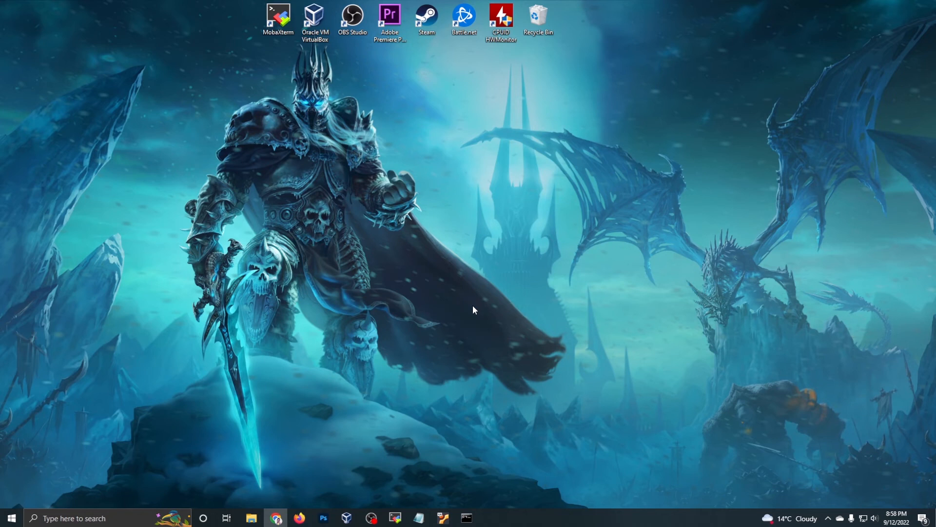
left_click(395, 518)
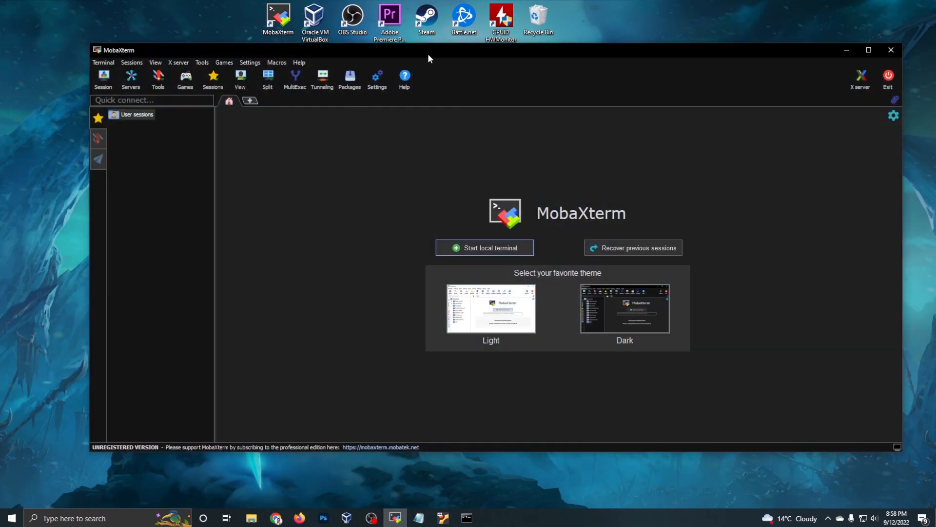
left_click_drag(428, 52, 423, 67)
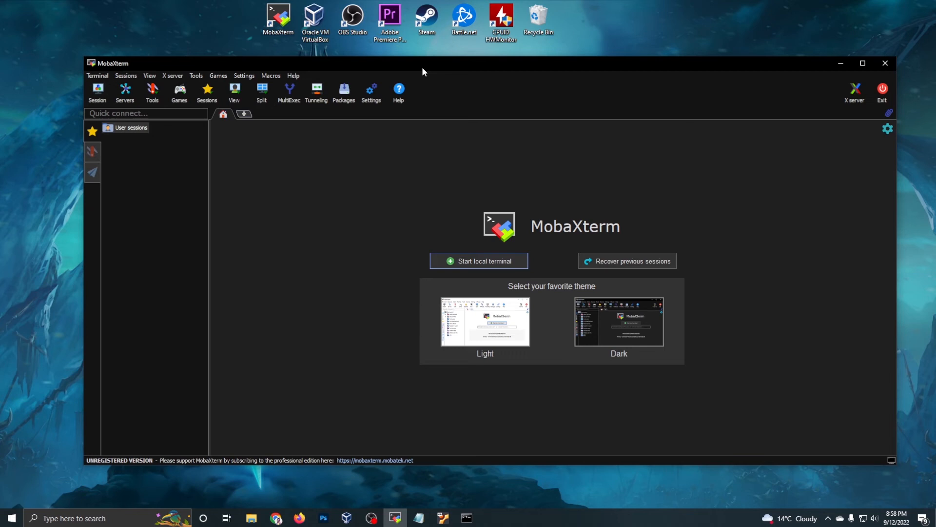
left_click(396, 518)
left_click(396, 518)
Start a new session of type SSH and move its settings dialog aside
left_click(98, 93)
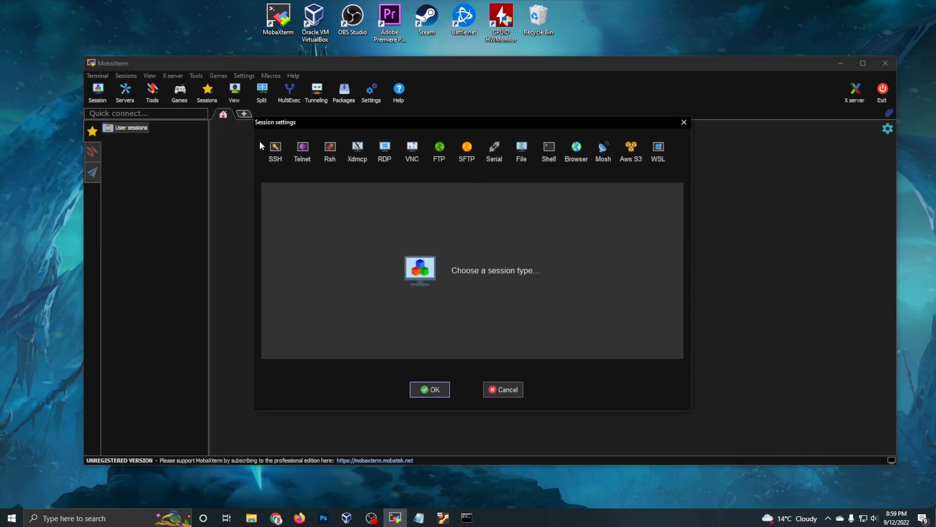
left_click(275, 150)
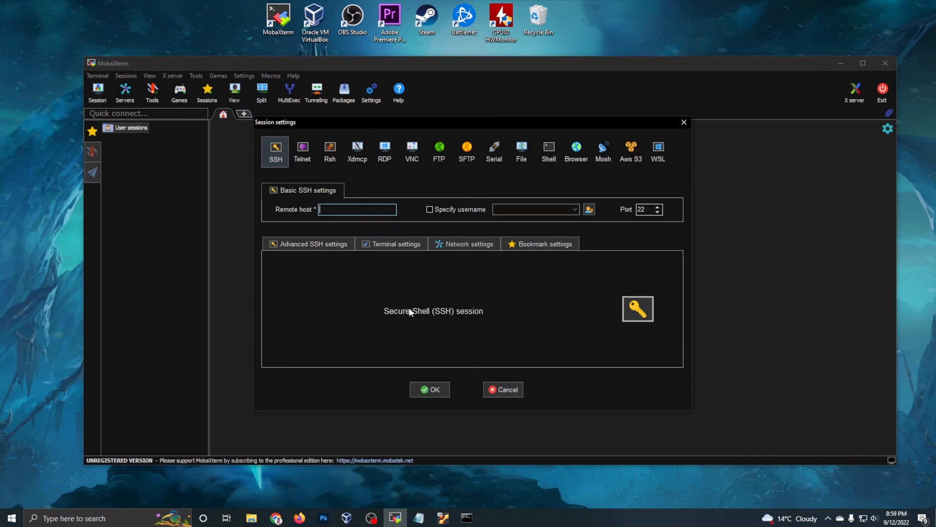
left_click_drag(517, 129, 417, 67)
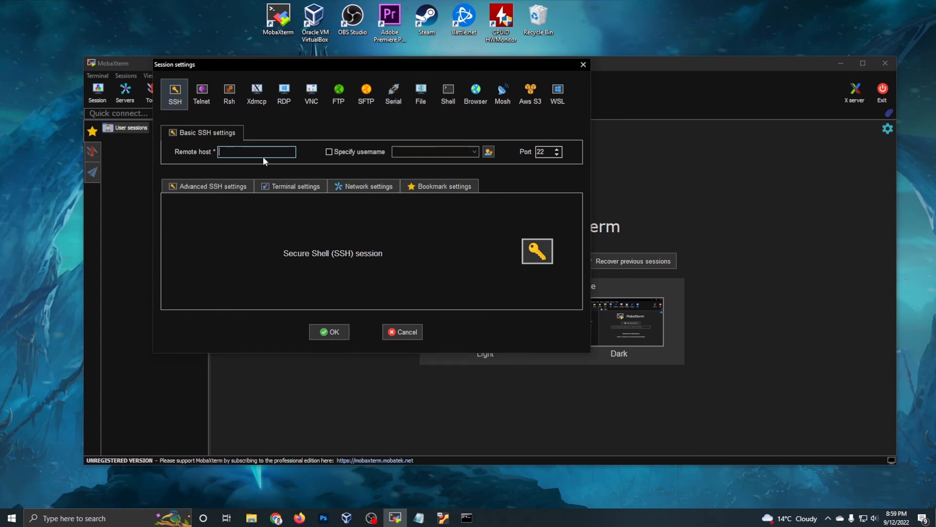
left_click_drag(367, 68, 398, 91)
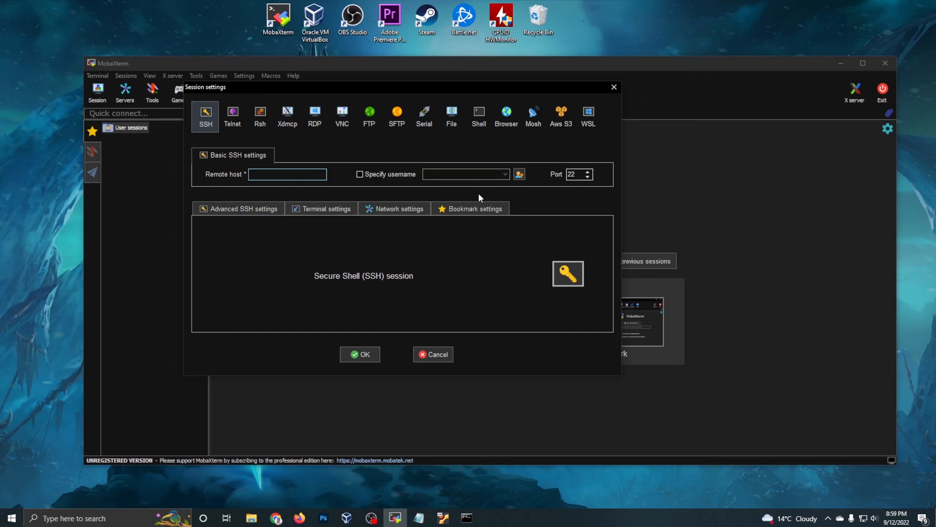
left_click_drag(453, 92, 379, 55)
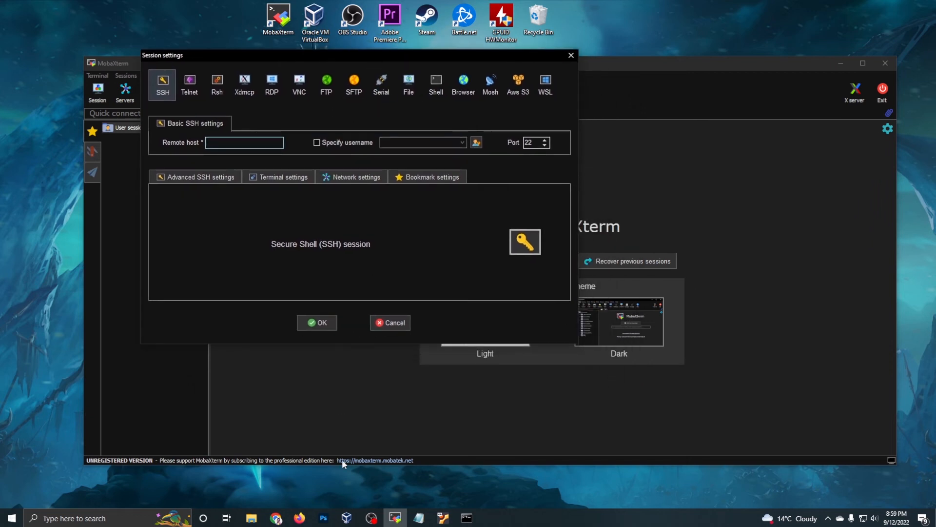
Bring up the Command Prompt and move it clear of the session settings, keeping the pinged IP address readable
left_click(468, 516)
left_click_drag(446, 81, 534, 203)
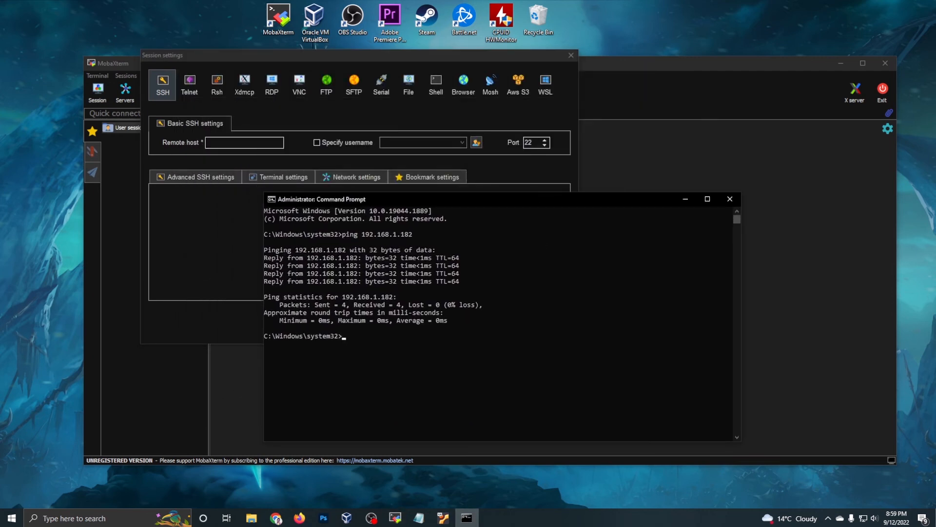
left_click_drag(525, 205, 844, 196)
left_click(237, 144)
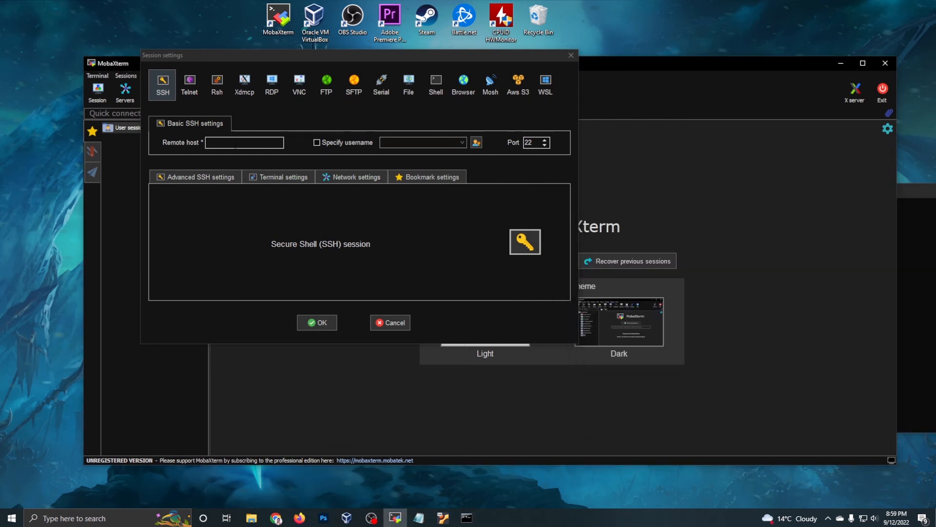
left_click(926, 196)
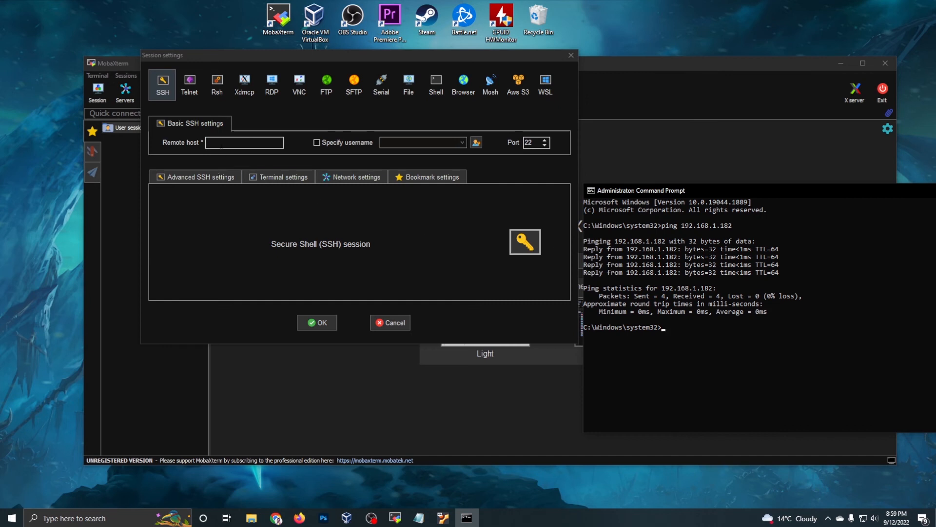
left_click_drag(697, 189, 598, 466)
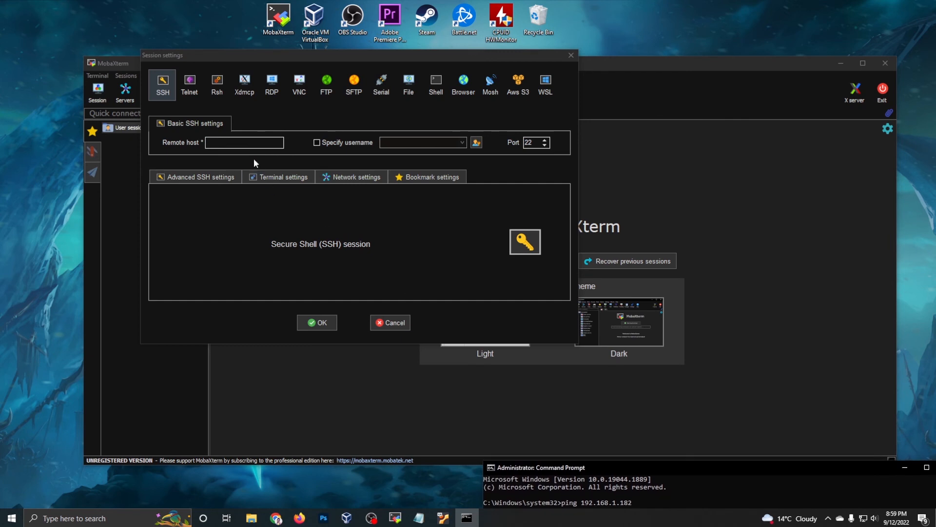
Set the SSH session's remote host to 192.168.1.182 and specify the username void
left_click(251, 142)
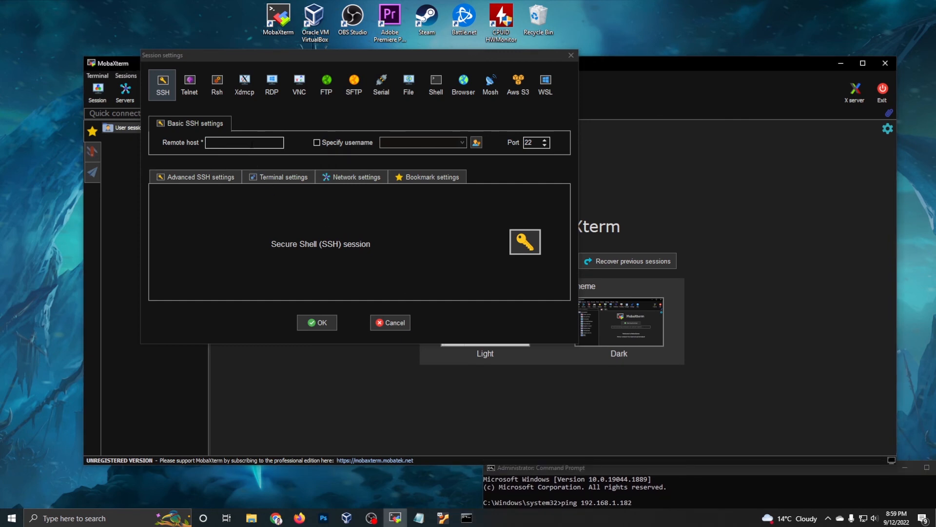
type("19")
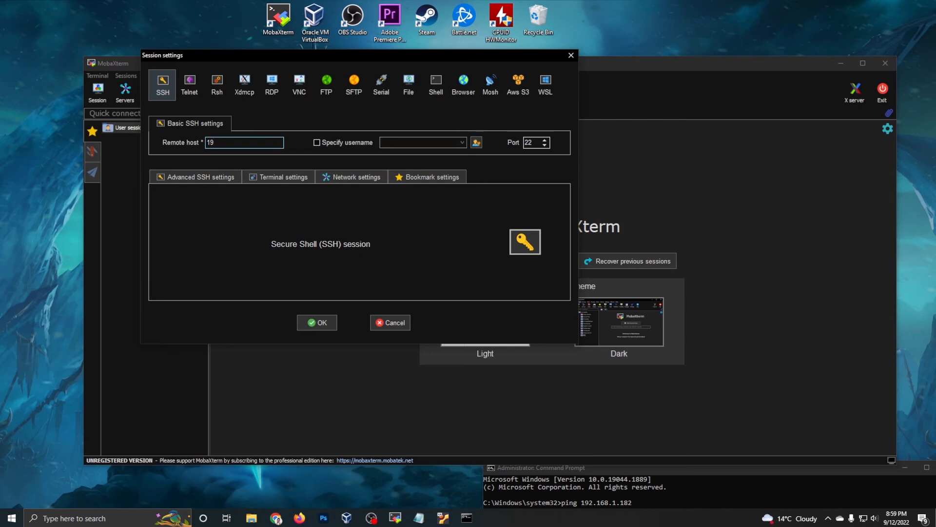
type("2.168.1.182")
left_click(321, 142)
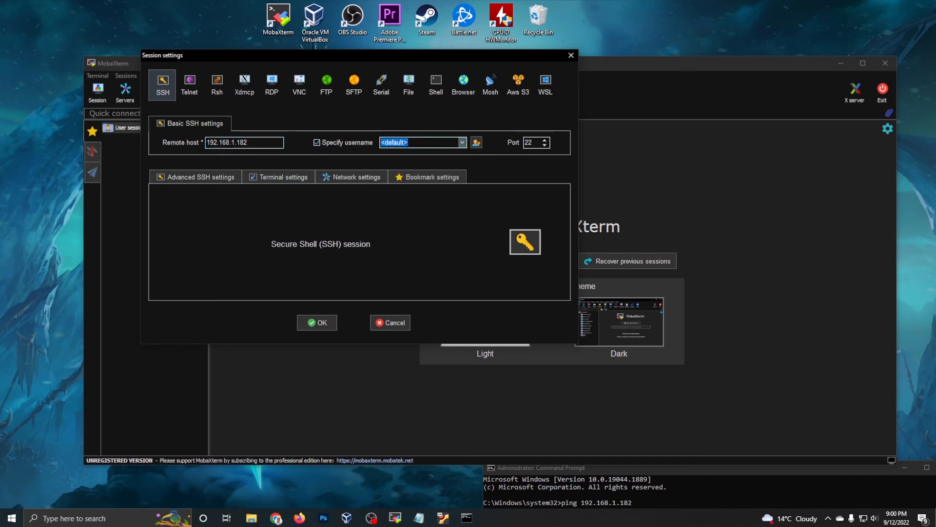
type("void")
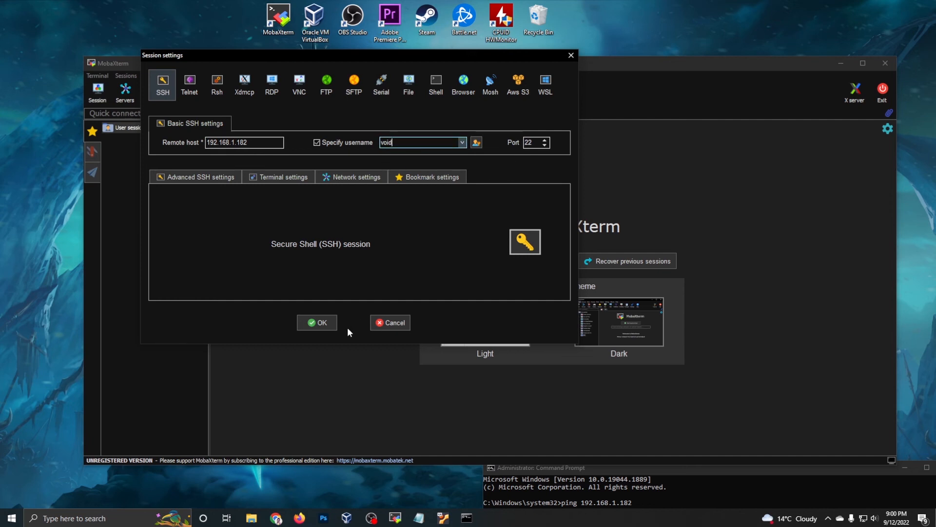
Open the SSH session, minimize the Command Prompt, log in with the account password, and save that password in MobaXterm
left_click(322, 323)
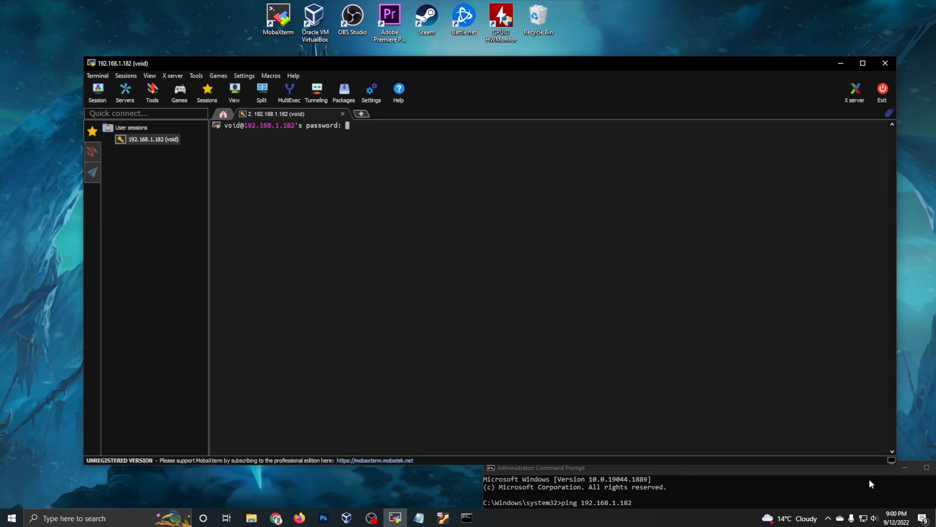
left_click(904, 467)
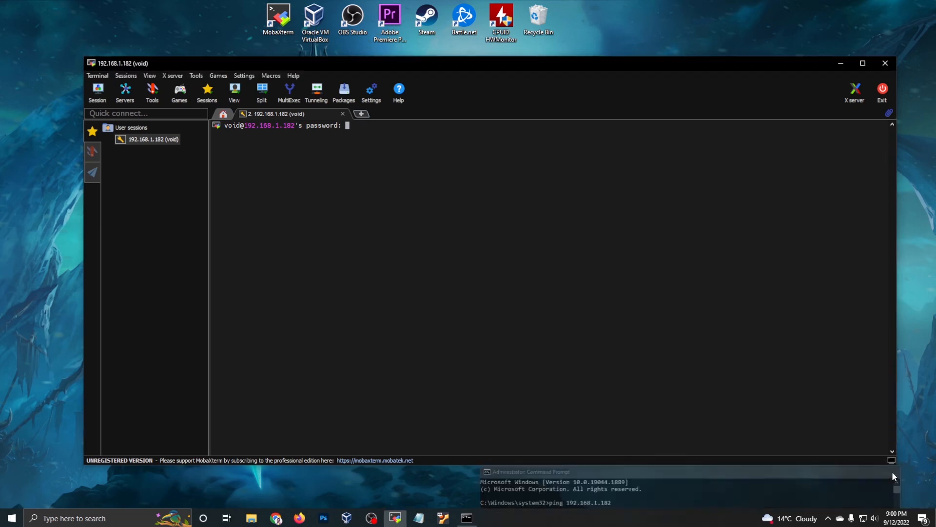
left_click(444, 519)
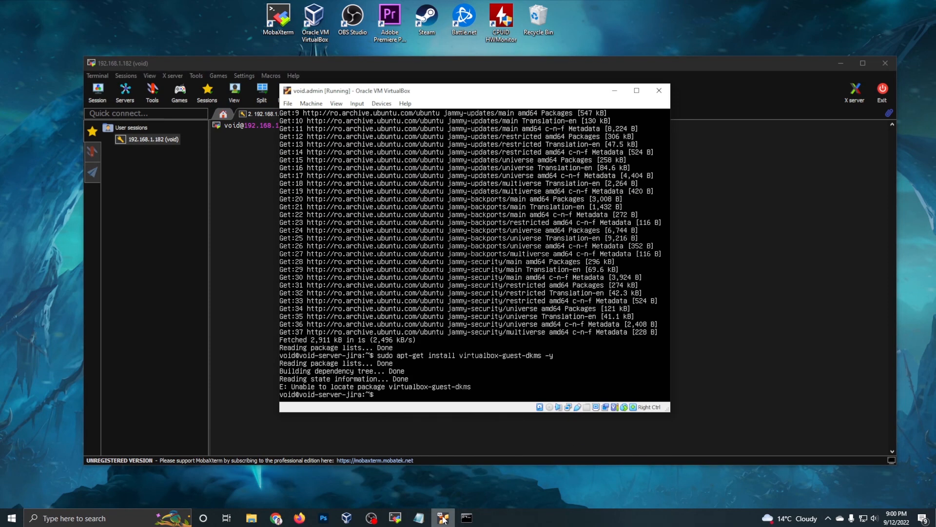
left_click(444, 518)
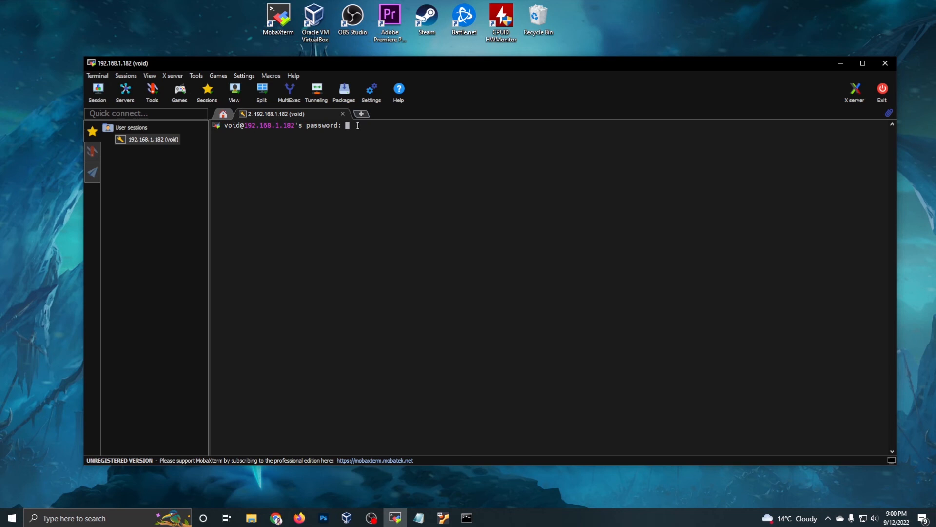
key("Return")
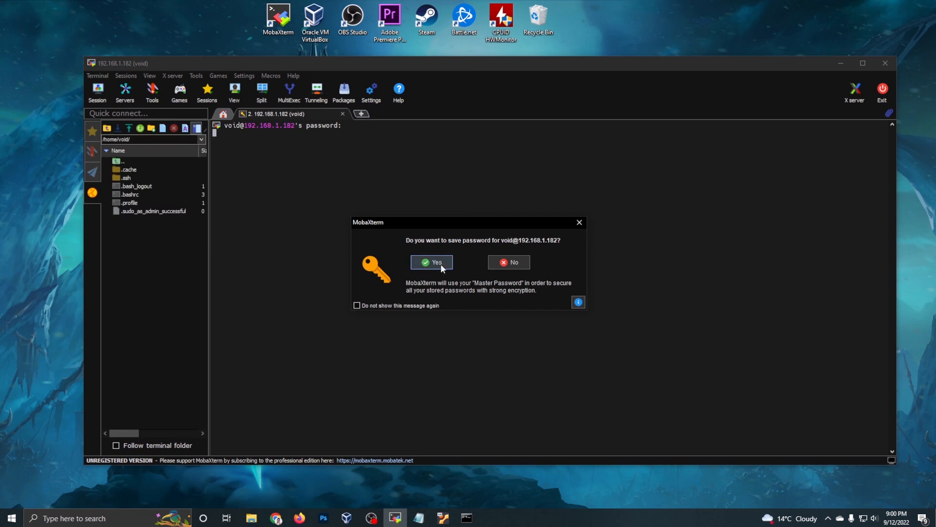
left_click(437, 263)
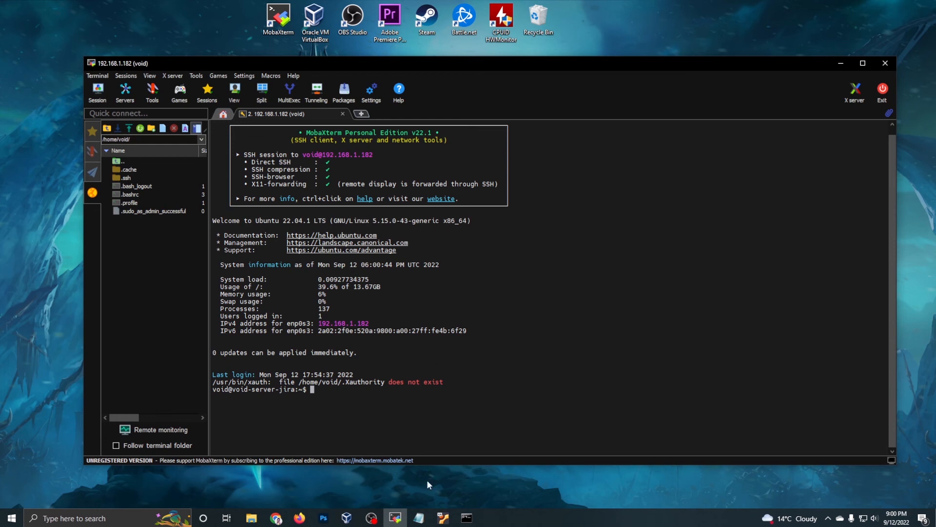
Switch to the void.admin virtual machine, place its window over the right part of the SSH session, and run ls -la
left_click(443, 517)
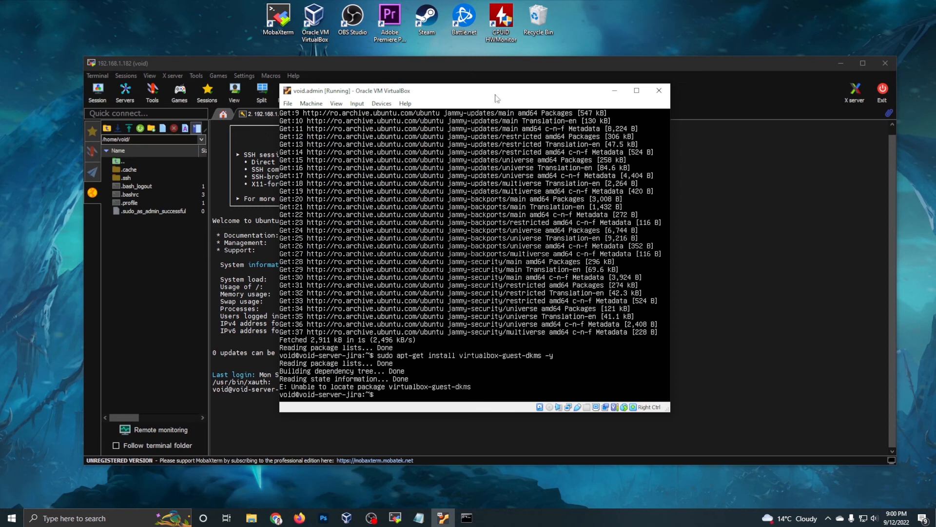
left_click_drag(509, 91, 695, 85)
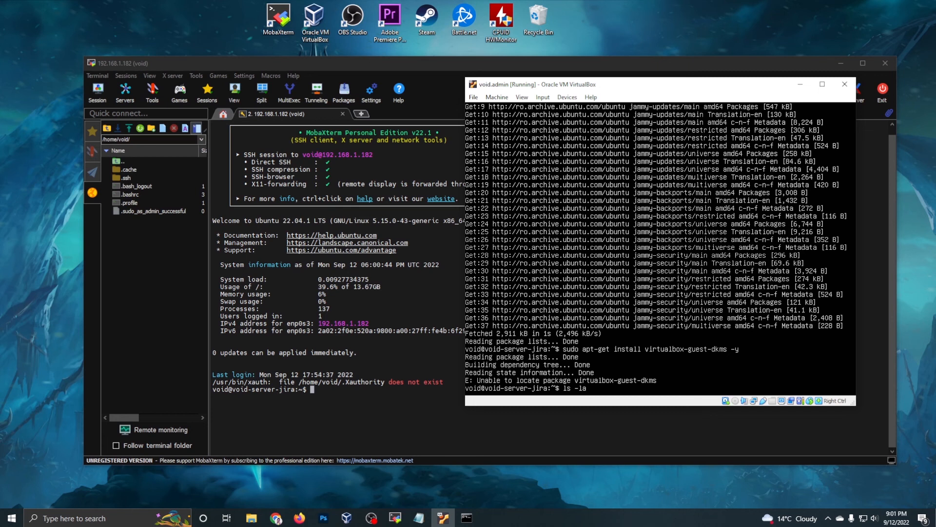
key("Return")
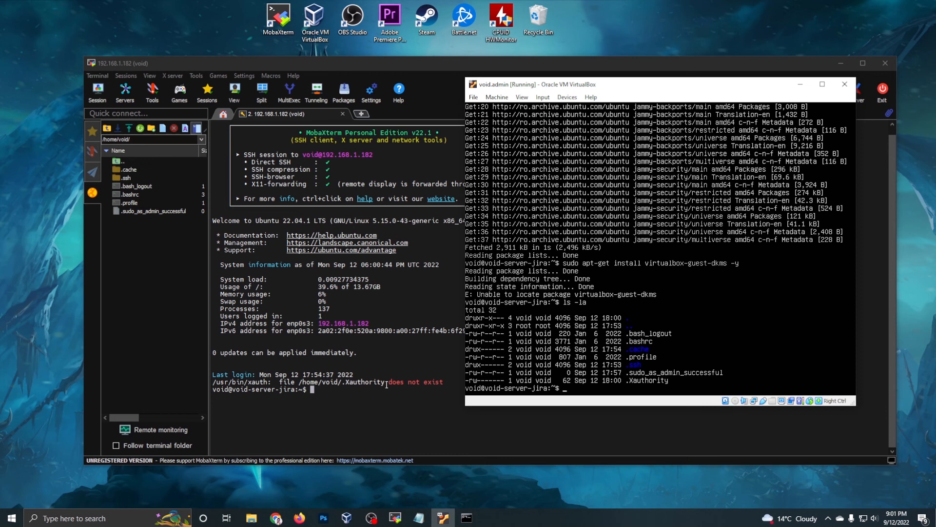
Run ls -la in the MobaXterm SSH session and shift its window to make room for the virtual machine
left_click(344, 392)
type("ls -la")
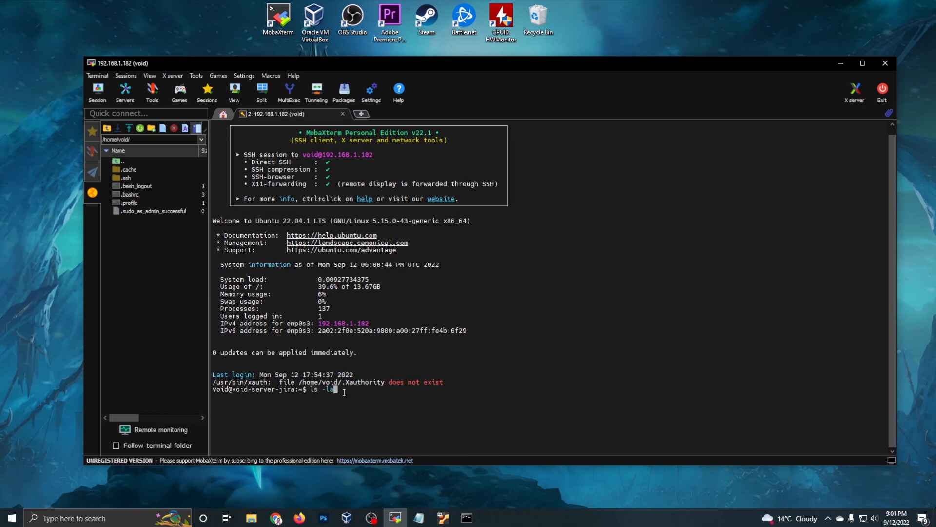
key("Return")
left_click_drag(594, 87, 549, 79)
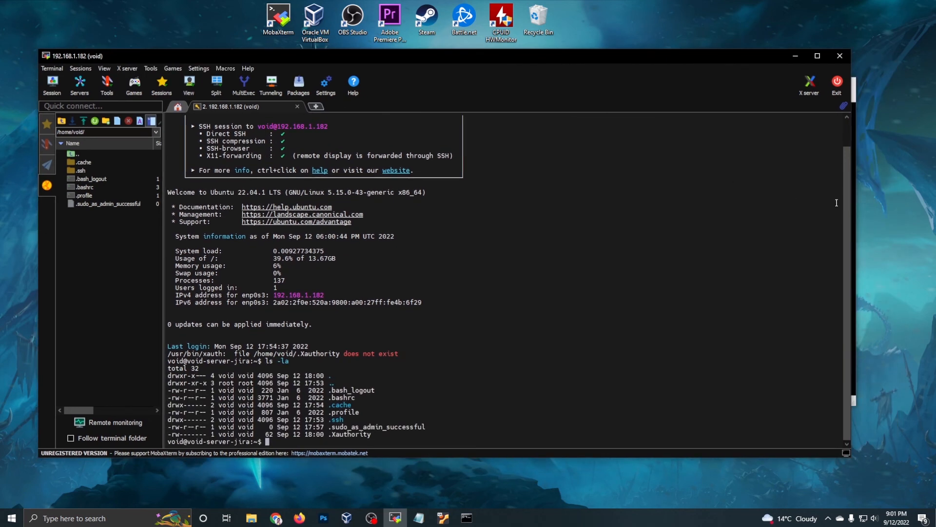
Bring the virtual machine window beside the SSH listing, compare both home directory listings, and put the virtual machine window away
key("alt+Tab")
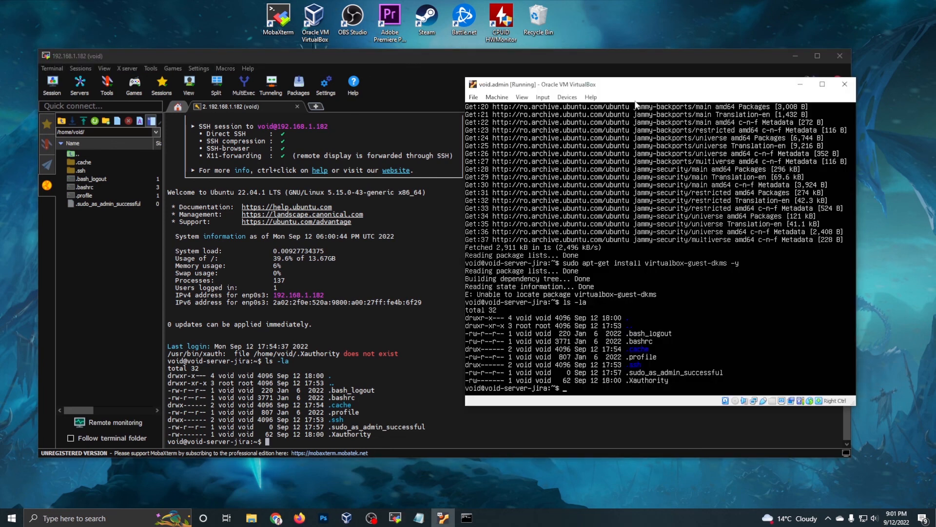
left_click_drag(633, 84, 621, 124)
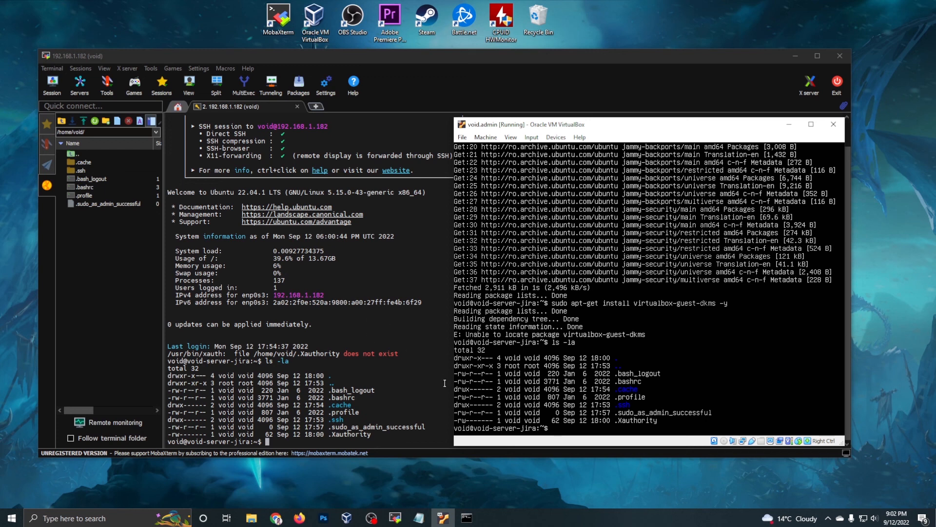
left_click_drag(783, 130, 733, 125)
left_click(738, 120)
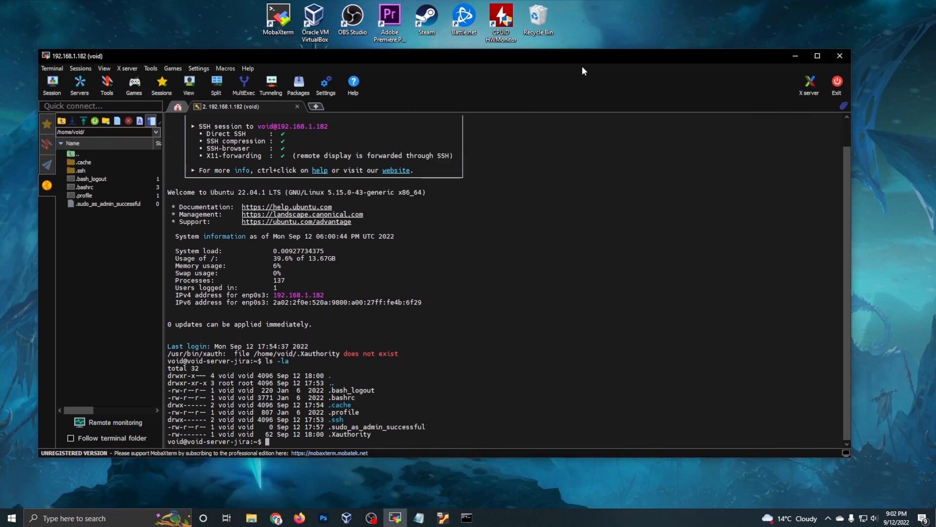
left_click_drag(582, 65, 580, 86)
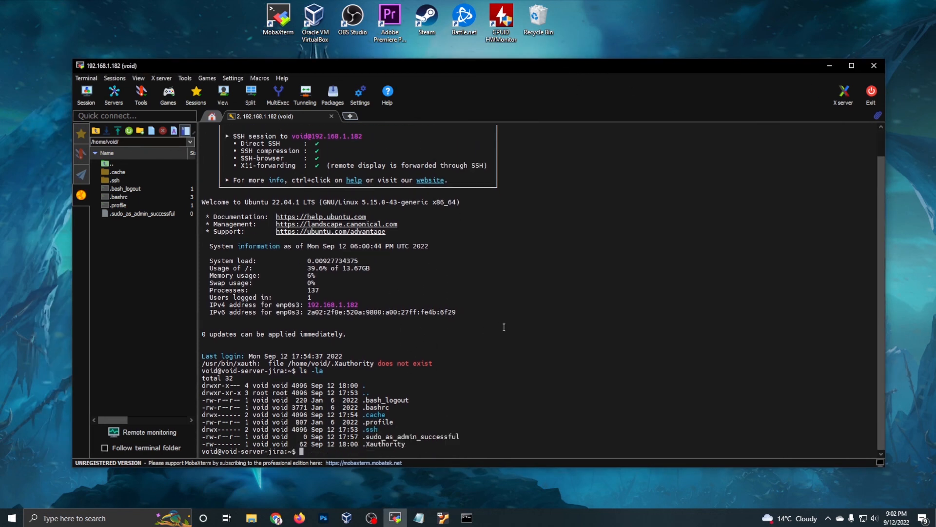
left_click_drag(525, 70, 525, 58)
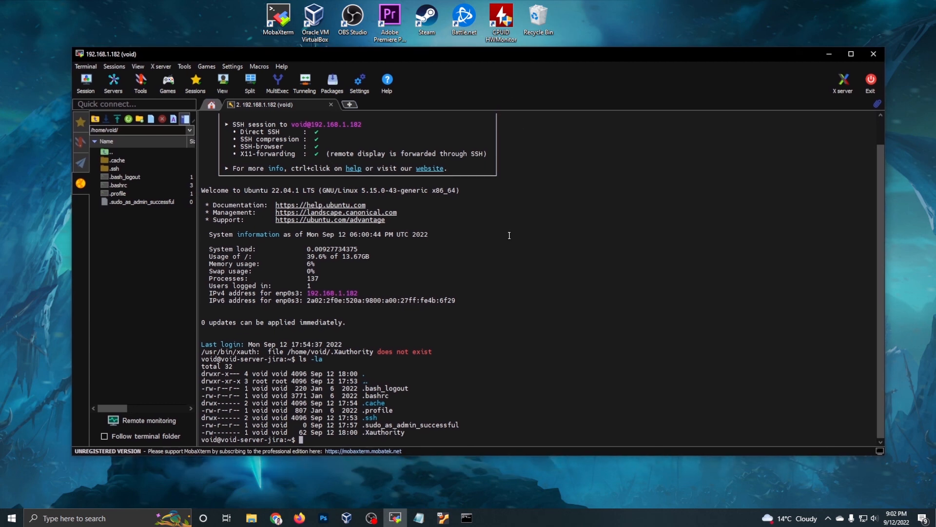
scroll(495, 290, "up", 1)
scroll(495, 290, "down", 1)
left_click(442, 518)
left_click_drag(555, 122, 540, 114)
left_click(724, 112)
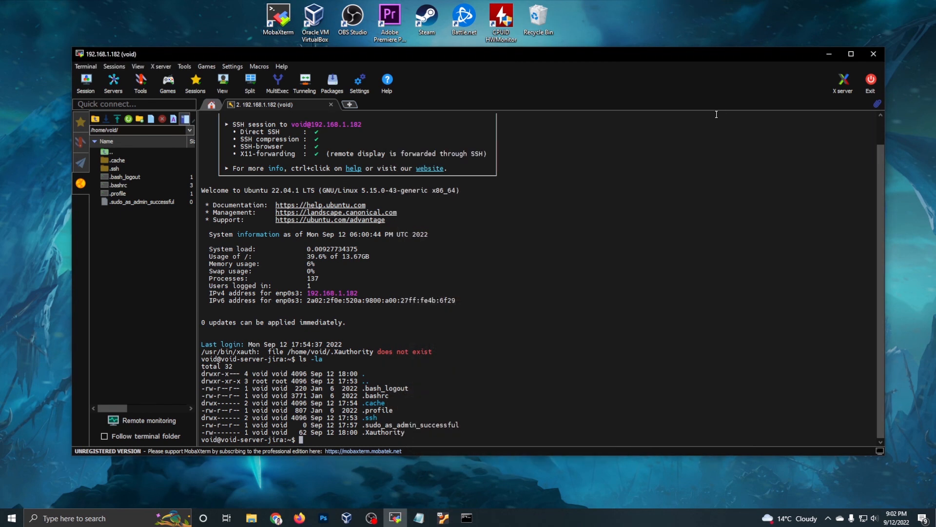